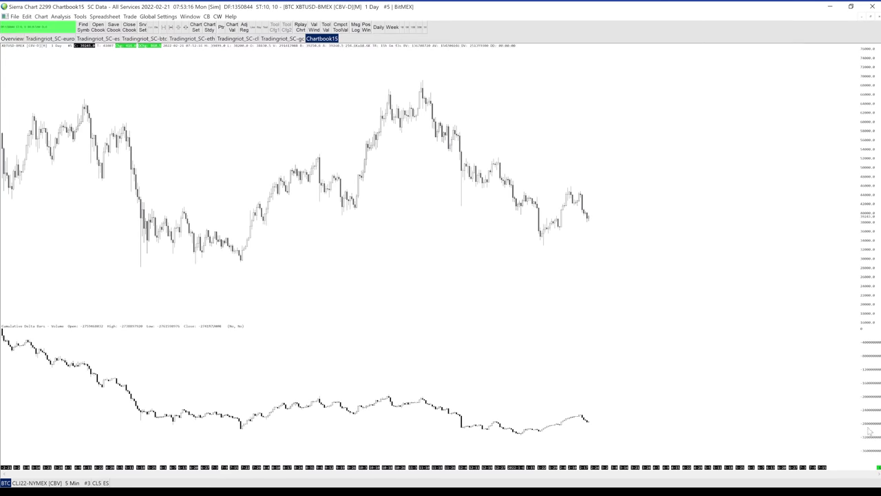
Step: Stretch the vertical scale of the Cumulative Delta Bars region on the XBTUSD daily chart
drag(872, 418, 871, 415)
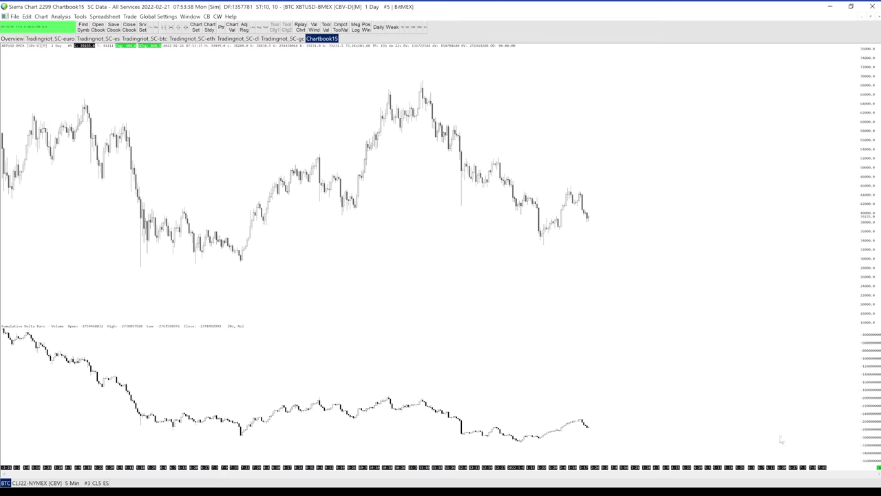
drag(873, 431, 873, 444)
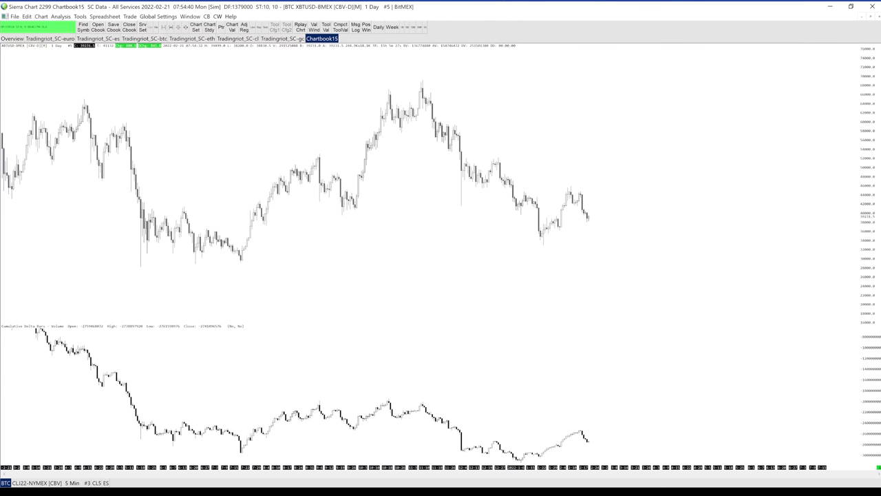
Step: Bring up the FGBLH22-EUREX price ladder, enlarge its window, inspect the bid and ask depth, and return to the chart
key(ctrl+Tab)
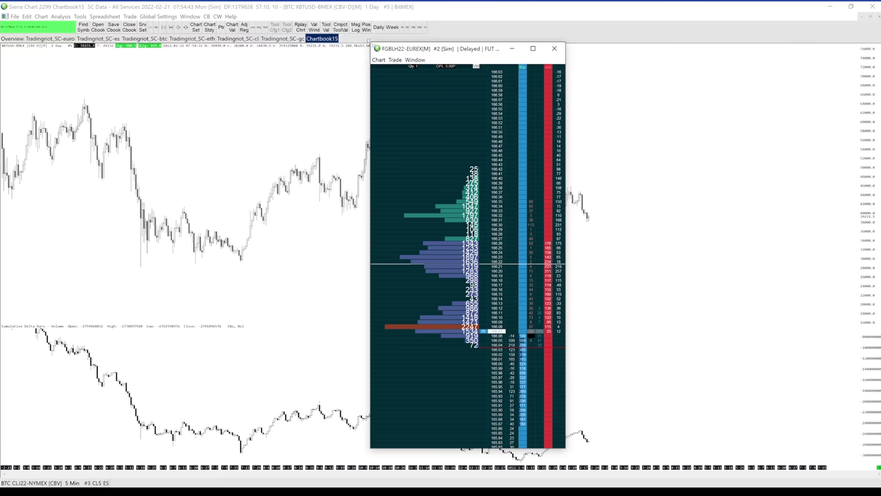
drag(370, 43, 350, 29)
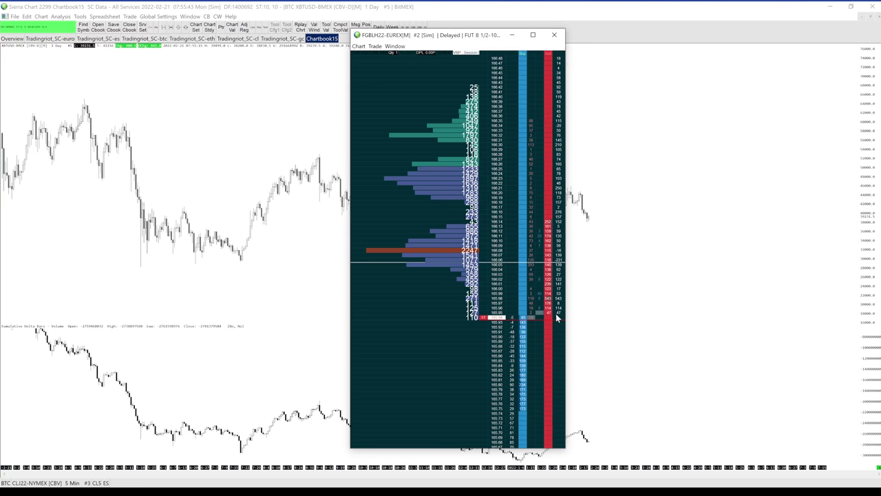
scroll(530, 323, down, 10)
scroll(534, 273, up, 5)
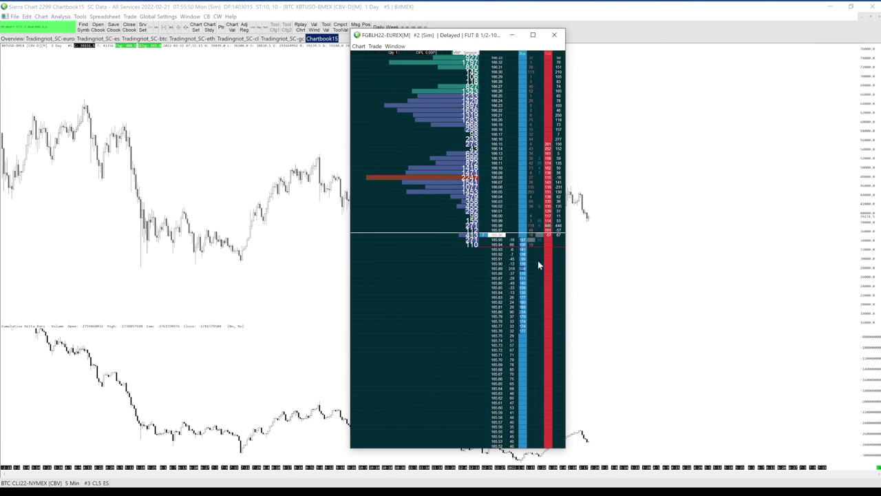
scroll(538, 260, up, 2)
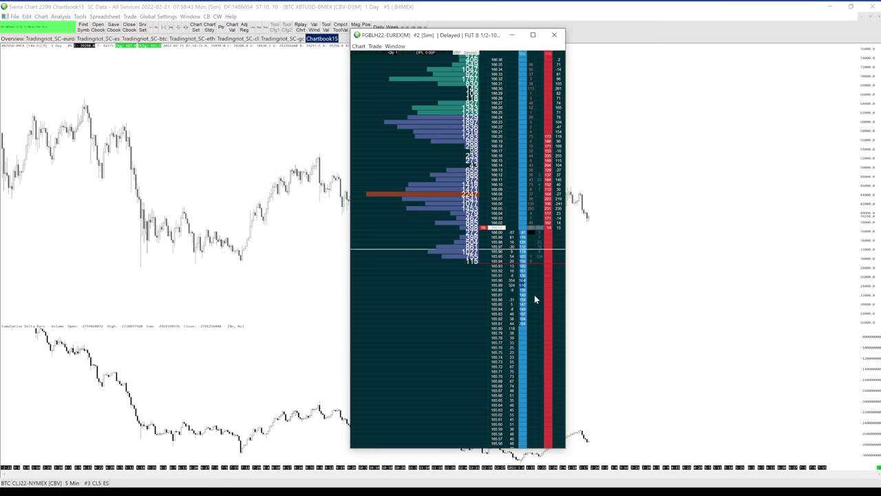
click(640, 276)
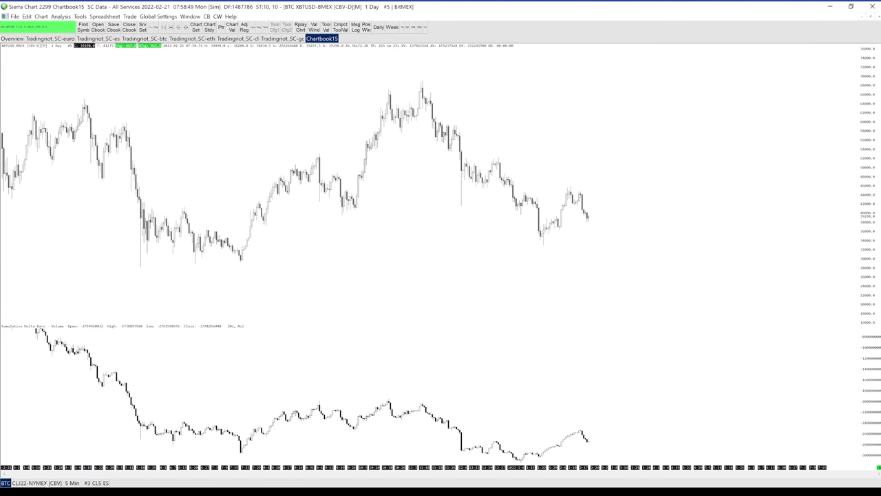
Step: Switch to the CLJ22-NYMEX 5-minute footprint chart and examine its recent bars with their delta and volume rows
key(ctrl+Tab)
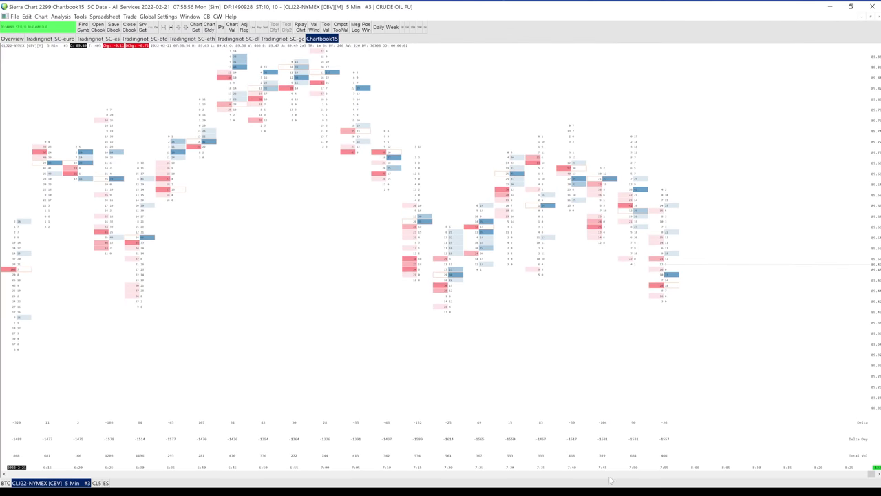
scroll(590, 465, down, 2)
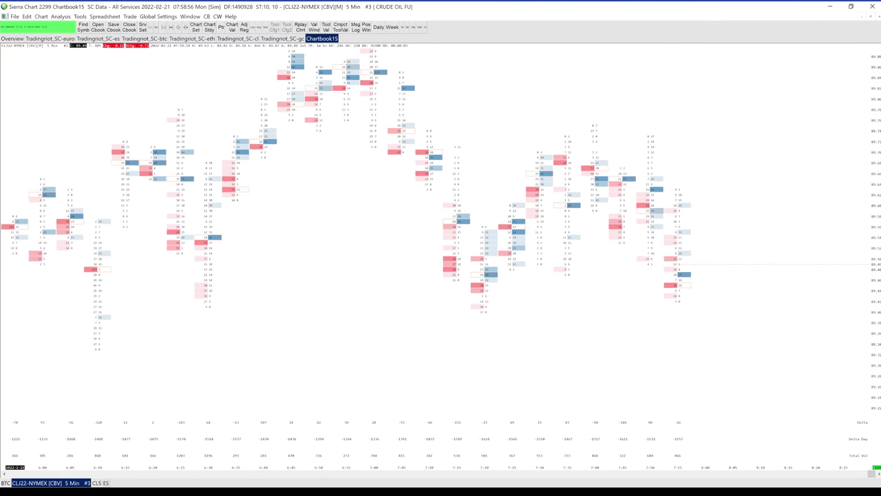
scroll(696, 301, down, 1)
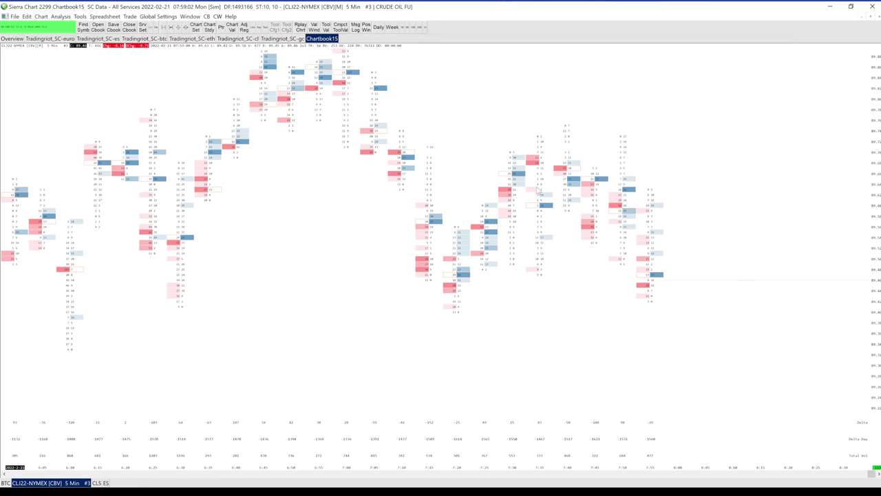
scroll(441, 241, up, 3)
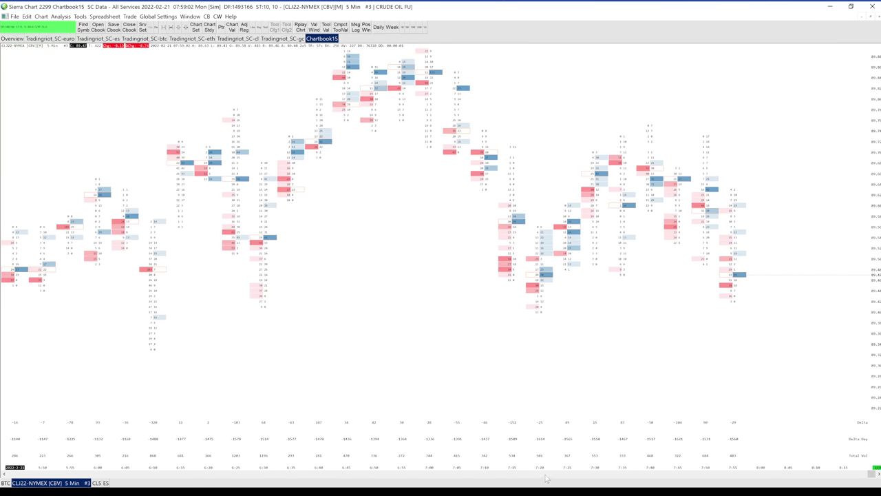
scroll(510, 358, down, 3)
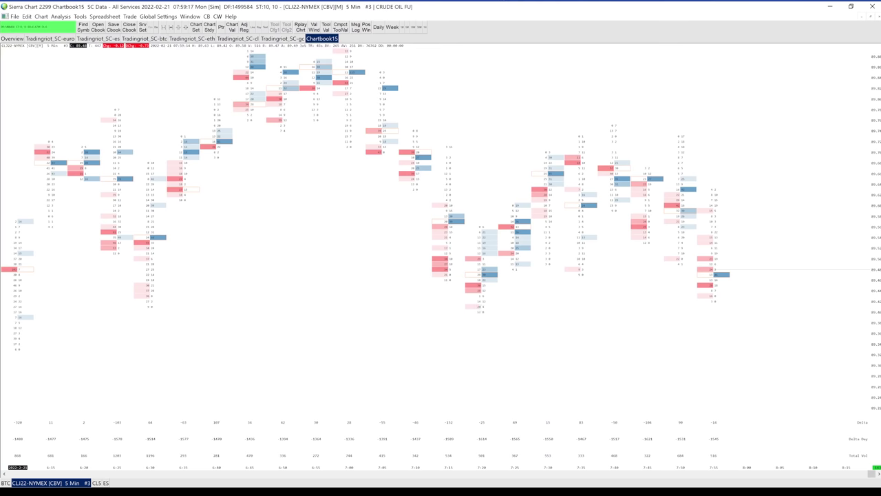
Step: Check the FGBLH22-EUREX price ladder again and return to the latest crude oil footprint bars
key(ctrl+Tab)
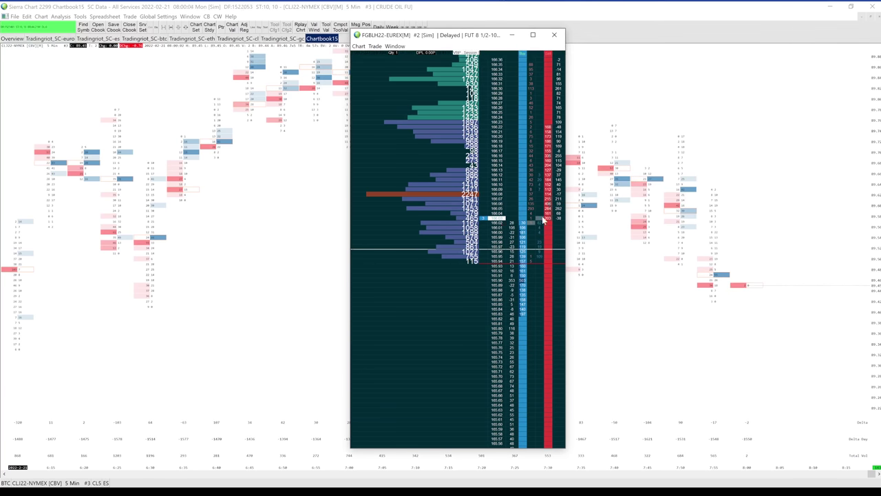
click(570, 276)
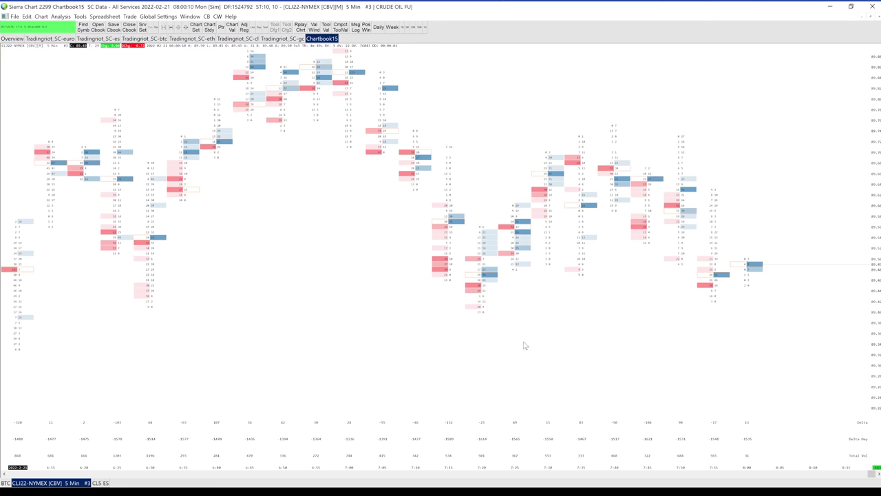
scroll(606, 345, up, 1)
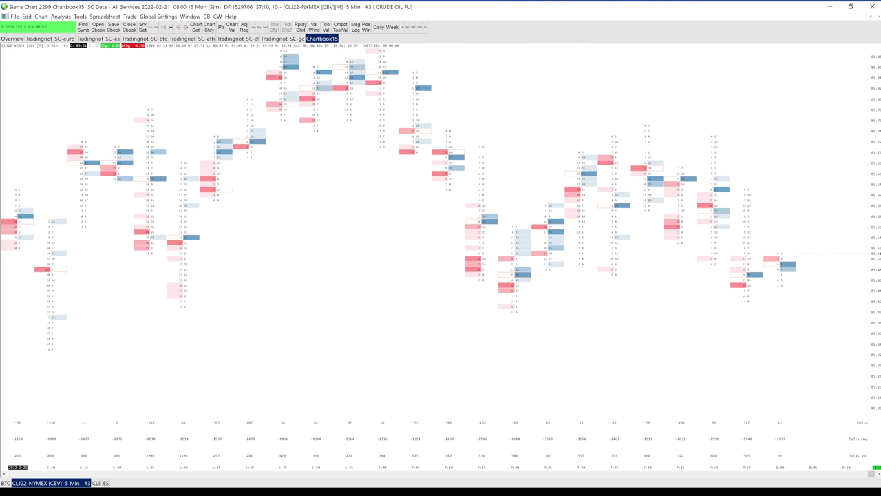
scroll(588, 308, down, 4)
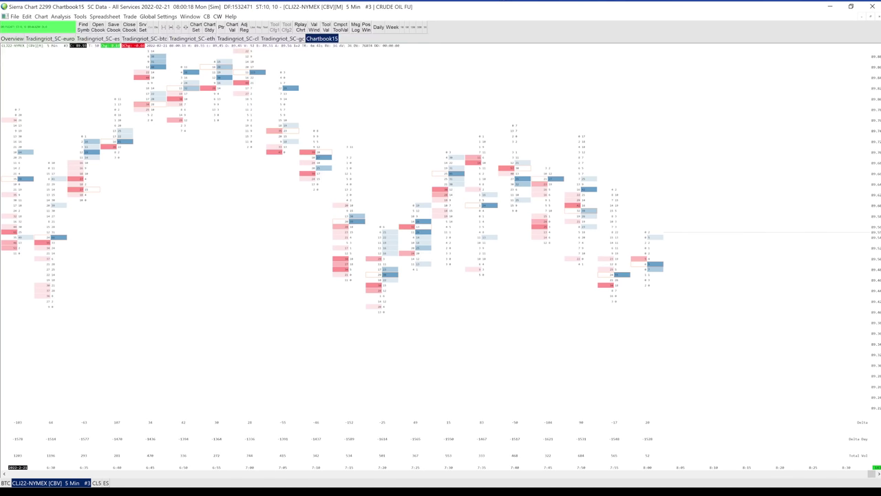
Step: Move the FGBLH22-EUREX price ladder window clear of the latest crude oil bars and return to the footprint chart
key(ctrl+Tab)
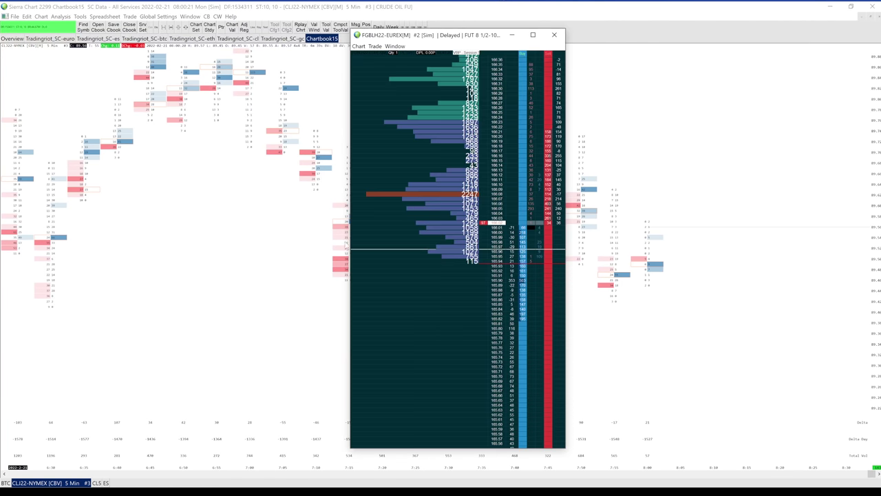
drag(468, 41, 207, 40)
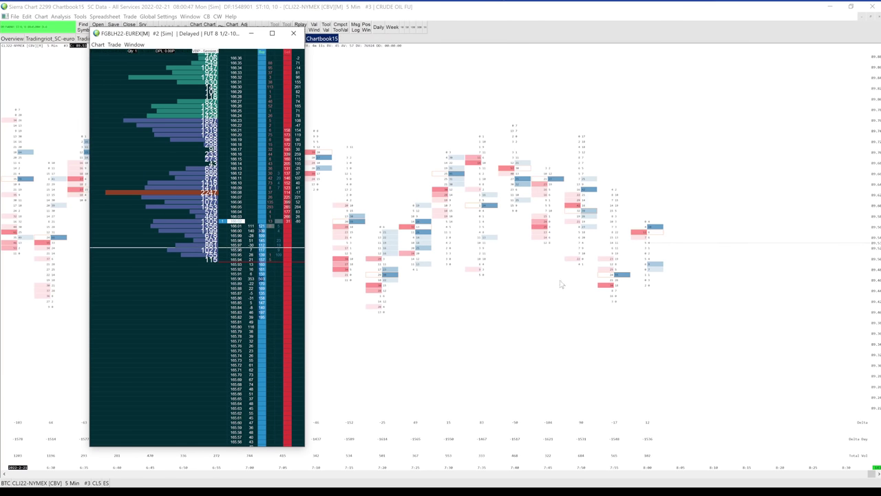
click(468, 242)
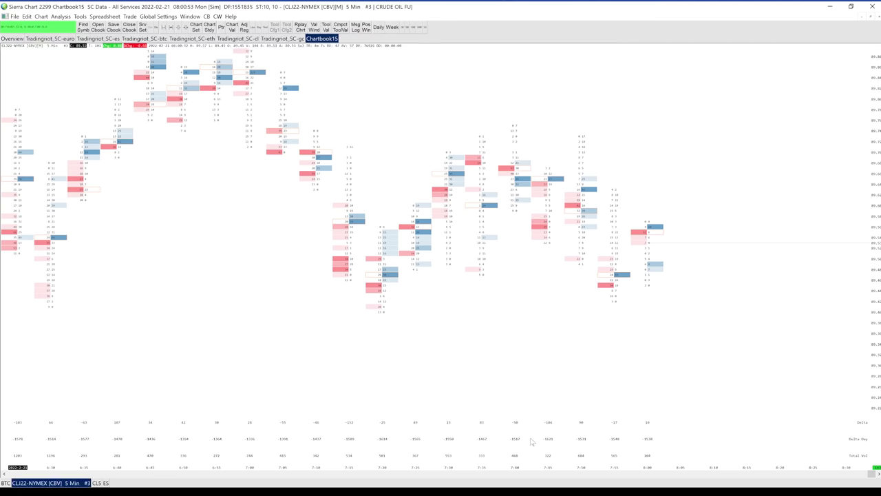
Step: Adjust the bar spacing and price scale of the crude oil footprint chart to inspect the 7:35 bar
scroll(509, 454, up, 3)
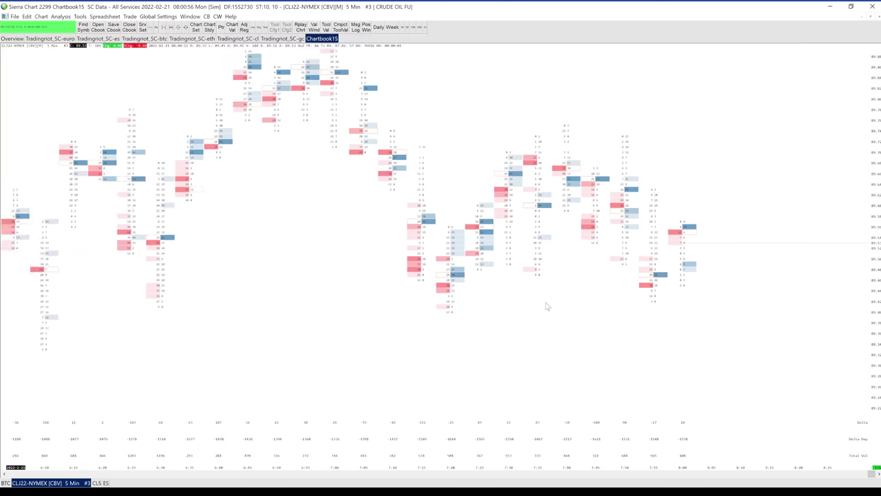
click(512, 287)
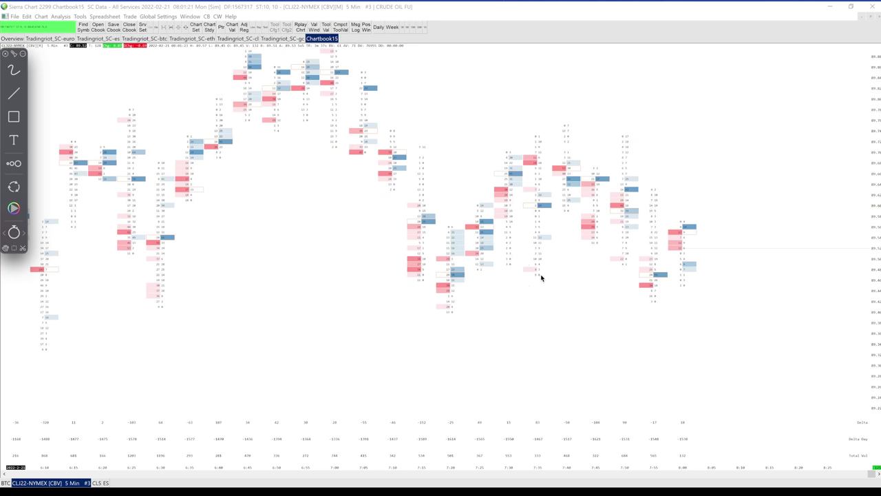
click(544, 276)
click(551, 279)
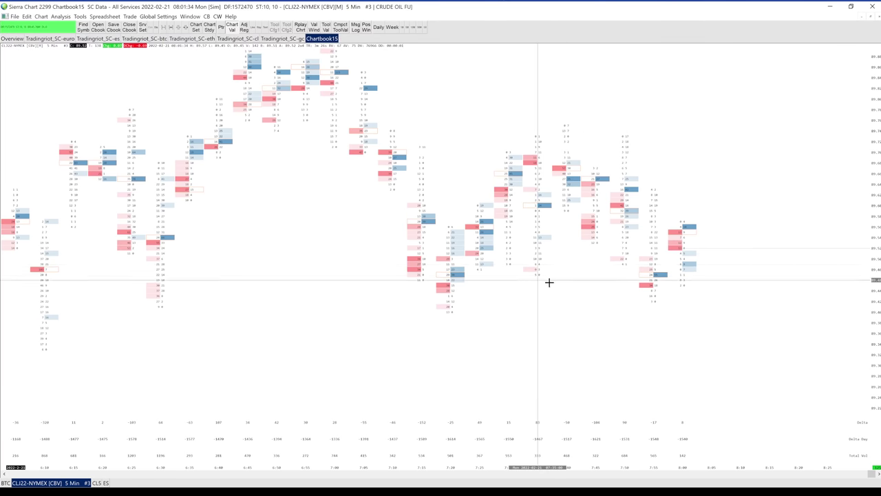
drag(872, 317, 872, 344)
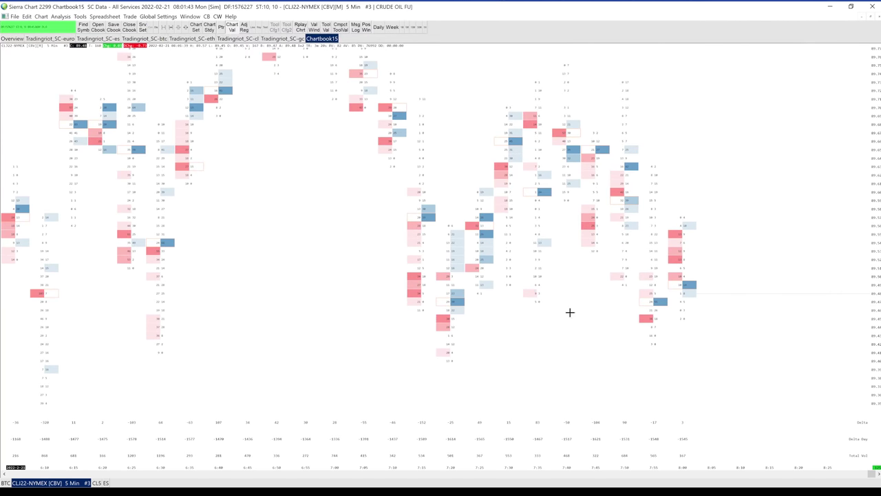
drag(877, 320, 874, 345)
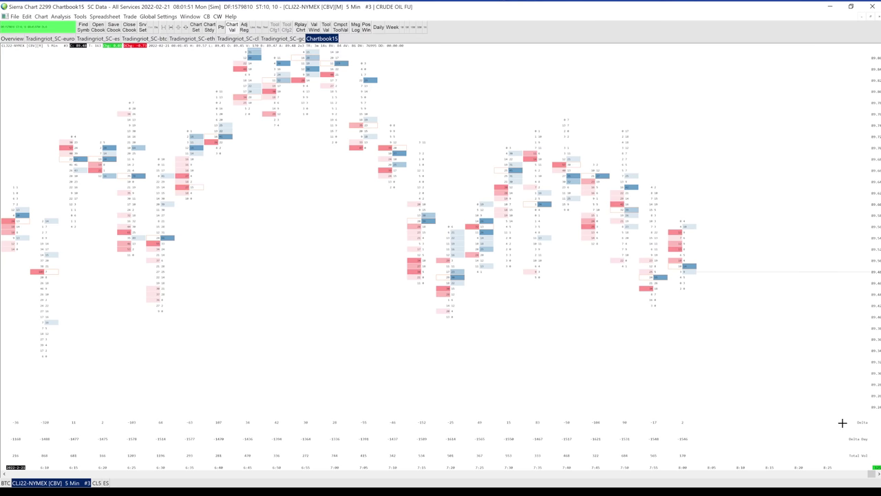
Step: Circle the 7:35 bar's delta value and trace the bar's price range with the annotation pen, and clear the markings
key(ctrl+shift+d)
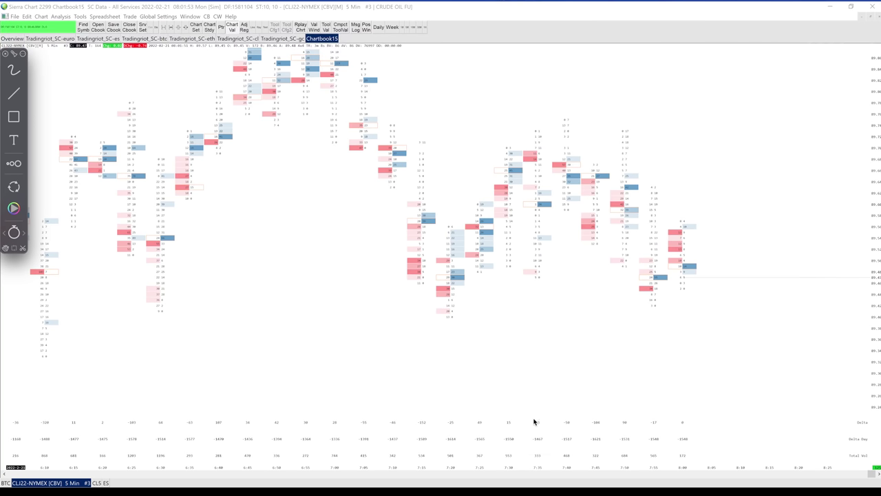
drag(541, 416, 537, 412)
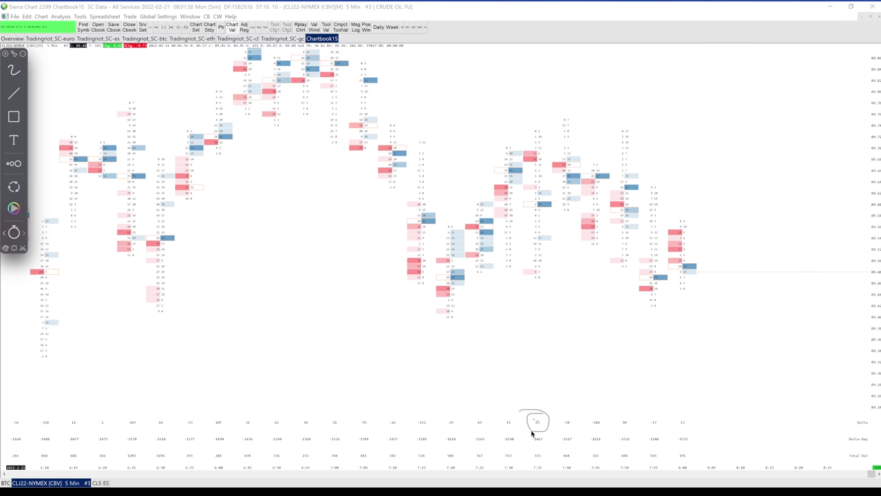
drag(530, 417, 536, 414)
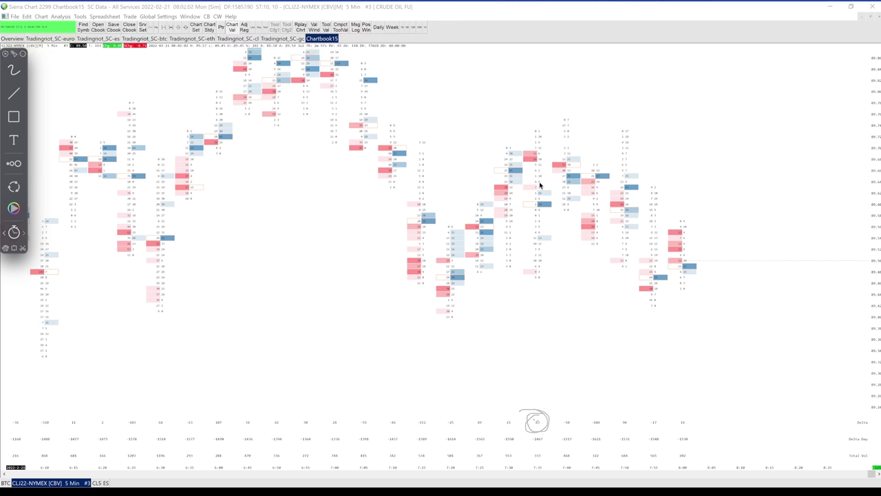
drag(535, 107, 535, 336)
key(Escape)
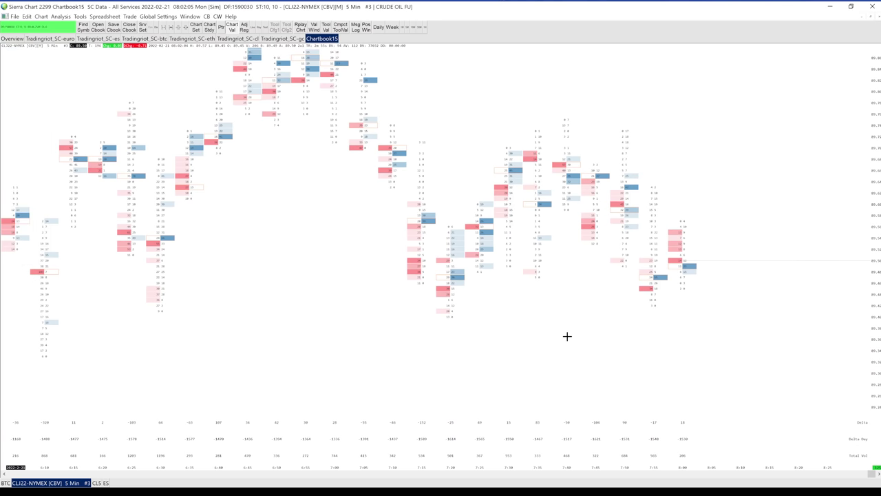
Step: Set the Numbers Bars study's Column 1 Numbers Bars Text to Ask Vol Bid Vol Difference and apply it to the chart
key(F6)
double_click(491, 179)
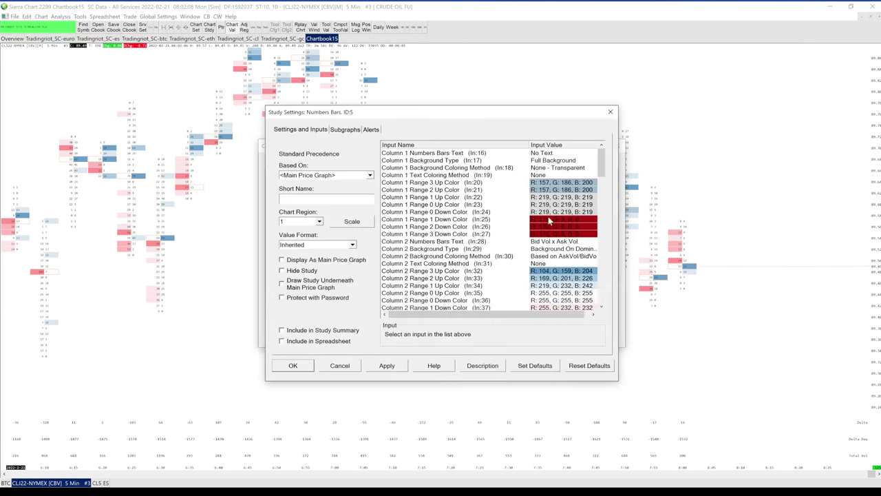
click(548, 159)
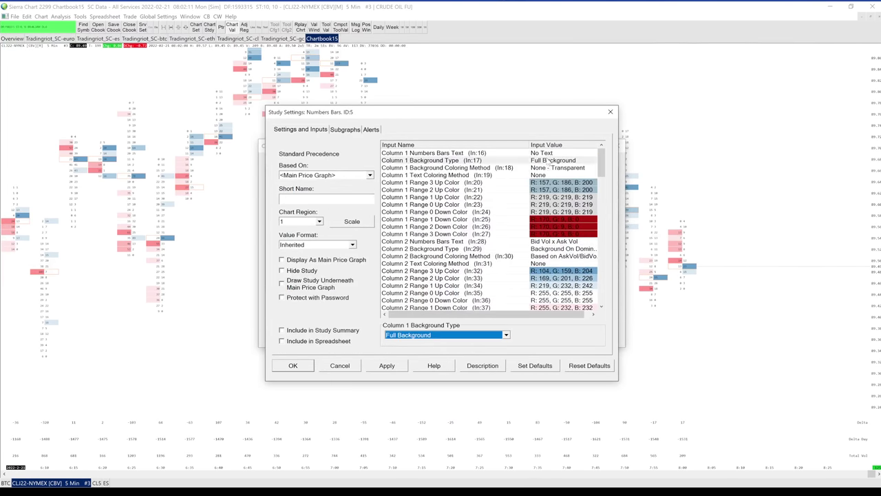
click(551, 153)
click(426, 336)
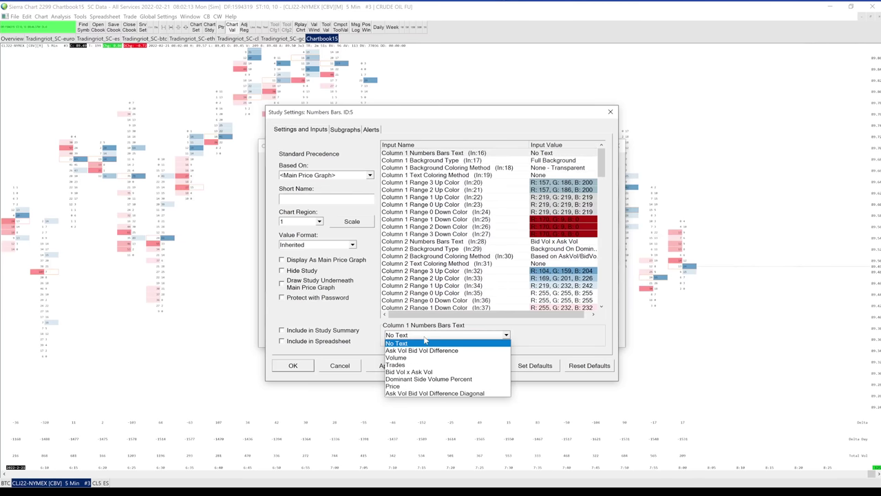
click(417, 351)
click(387, 365)
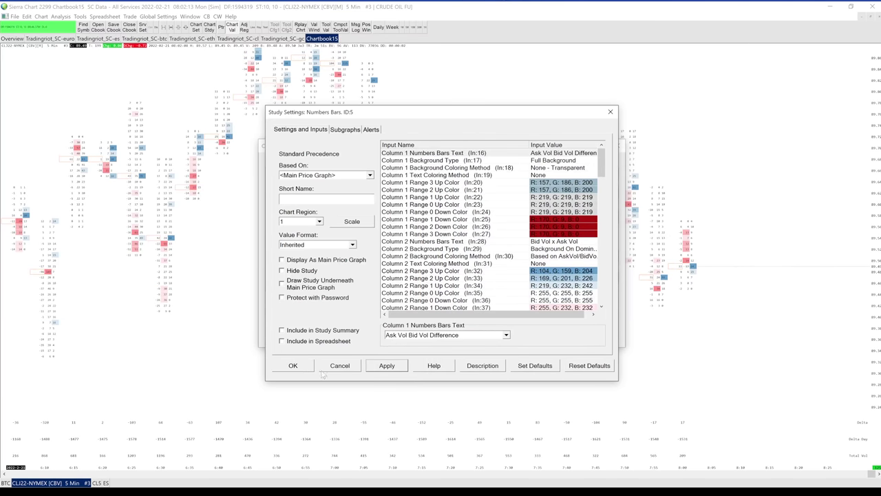
click(293, 366)
click(295, 335)
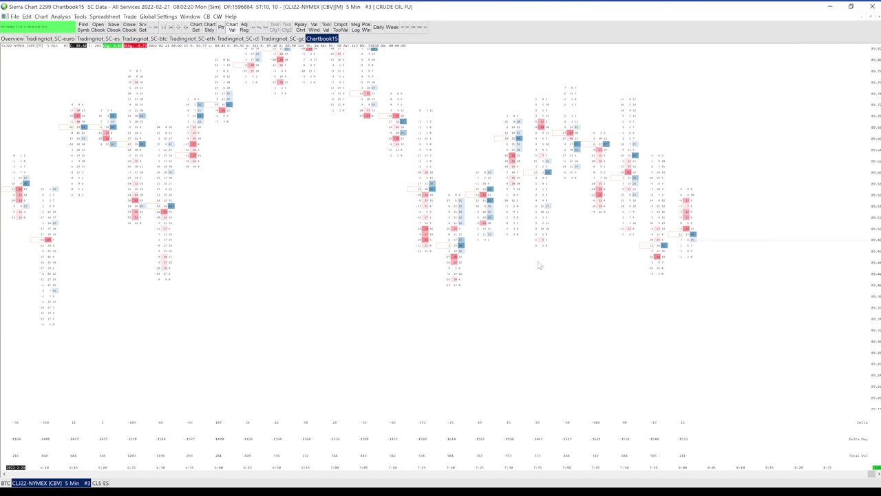
Step: Underline the lowest price level of the 7:35 footprint bar with the annotation pen
key(ctrl+shift+d)
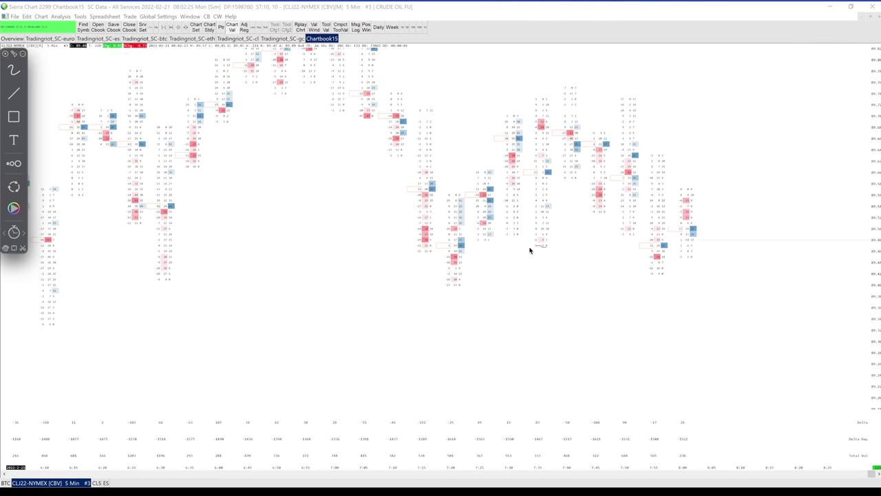
mouse_move(521, 246)
mouse_down()
mouse_move(552, 243)
mouse_move(545, 237)
mouse_up()
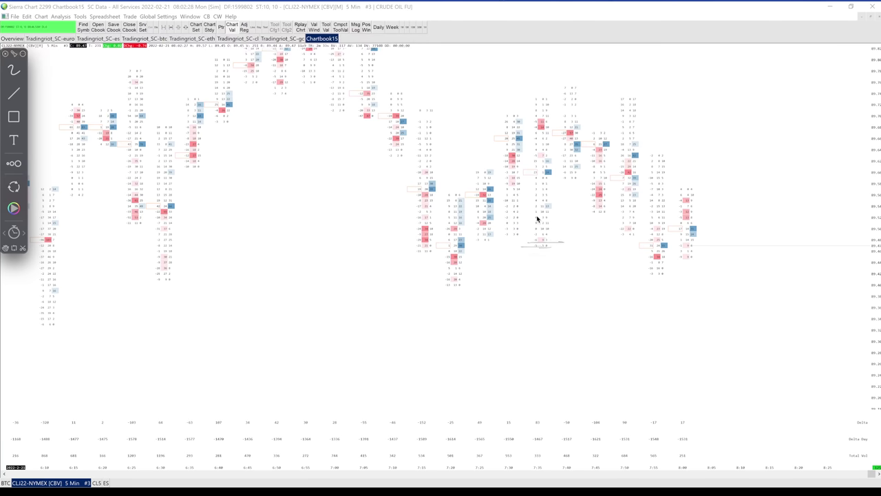
Step: Mark the 7:35 footprint bar's upper price level with the annotation pen, and circle its delta footer values and its volume difference column
drag(532, 222, 537, 220)
drag(534, 103, 558, 108)
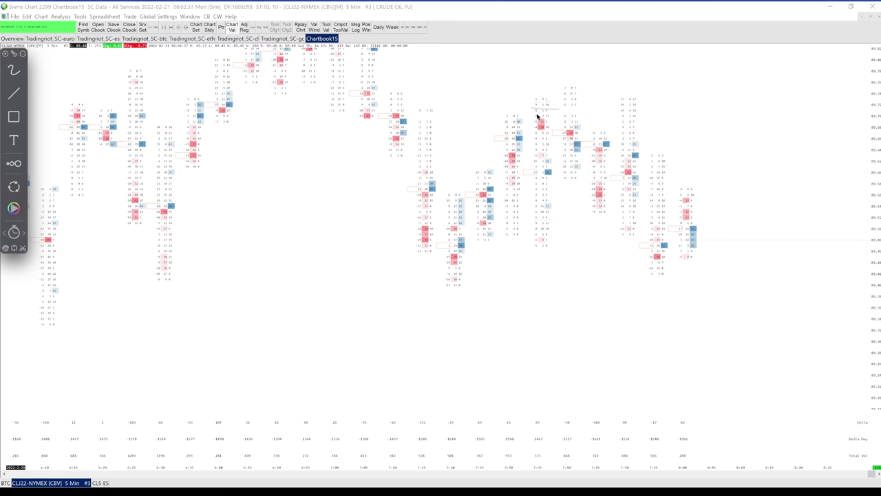
mouse_move(533, 412)
mouse_down()
mouse_move(541, 403)
mouse_move(508, 369)
mouse_up()
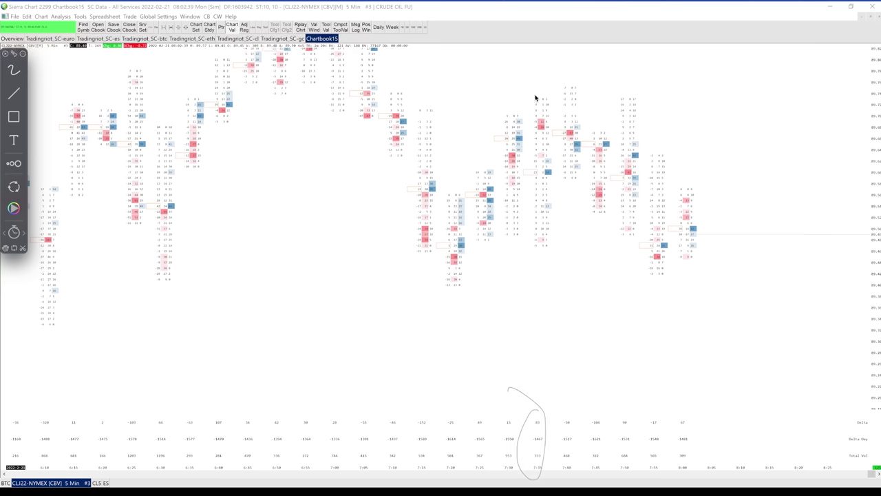
drag(536, 98, 530, 170)
mouse_move(532, 246)
mouse_down()
mouse_move(543, 197)
mouse_move(538, 85)
mouse_up()
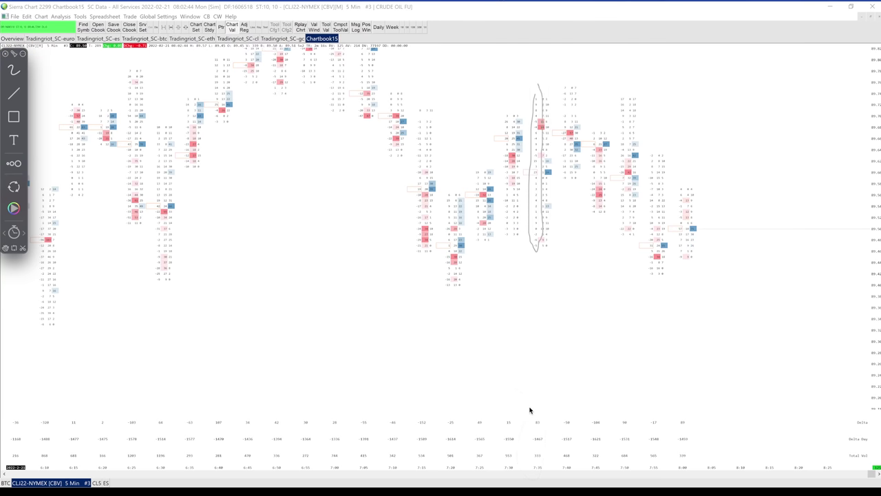
mouse_move(530, 411)
mouse_down()
mouse_move(555, 474)
mouse_move(531, 406)
mouse_up()
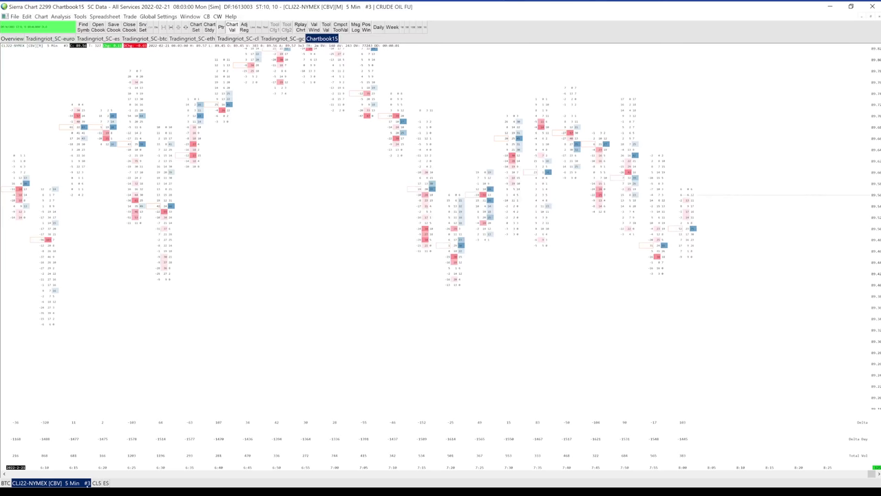
Step: Show the 5-minute crude oil chart with Cumulative Delta Bars and shift its delta and price scales
click(97, 482)
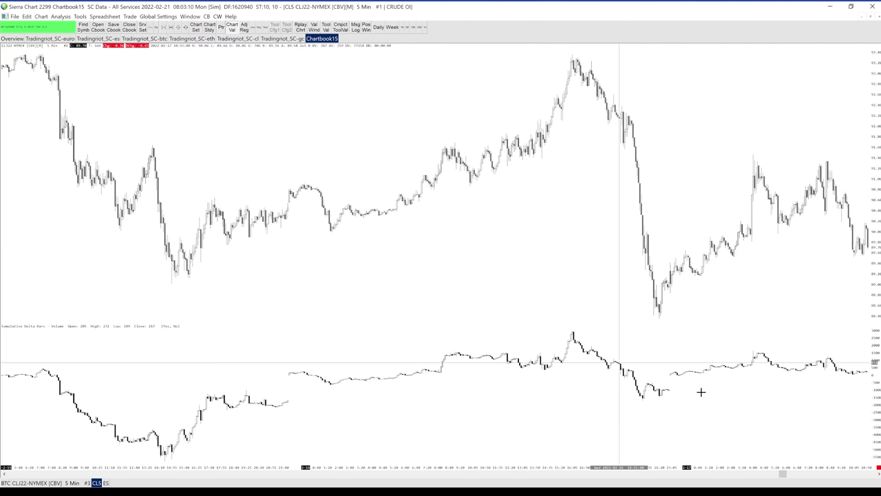
drag(875, 410, 875, 423)
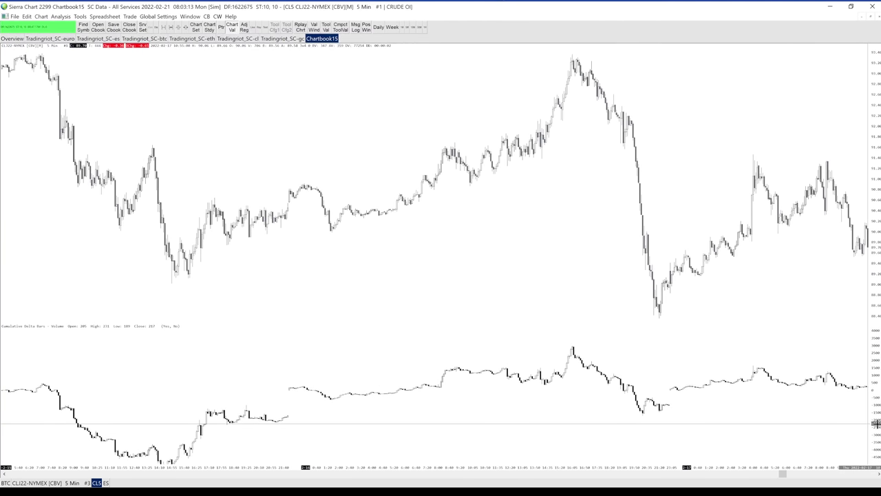
drag(872, 278, 872, 291)
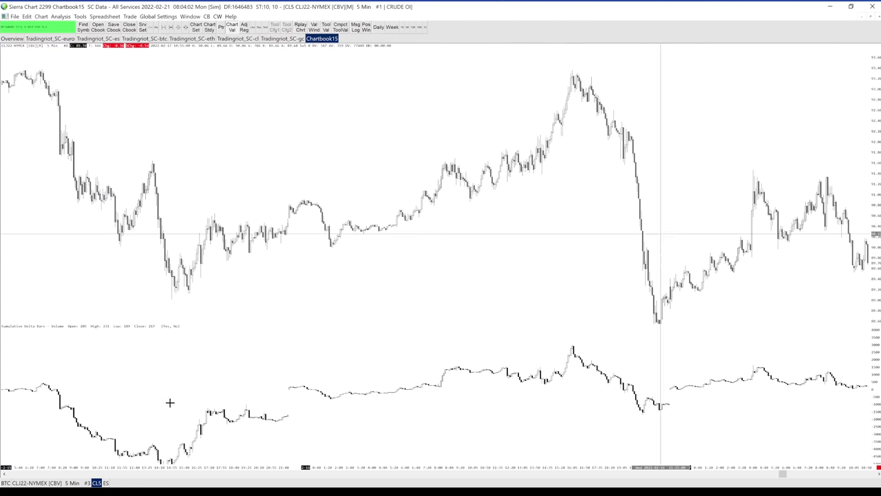
Step: View the daily Bitcoin chart and the Tradingriot_SC-cl chartbook, and return to Chartbook15's 5-minute crude oil cumulative delta chart with tighter bars
click(6, 483)
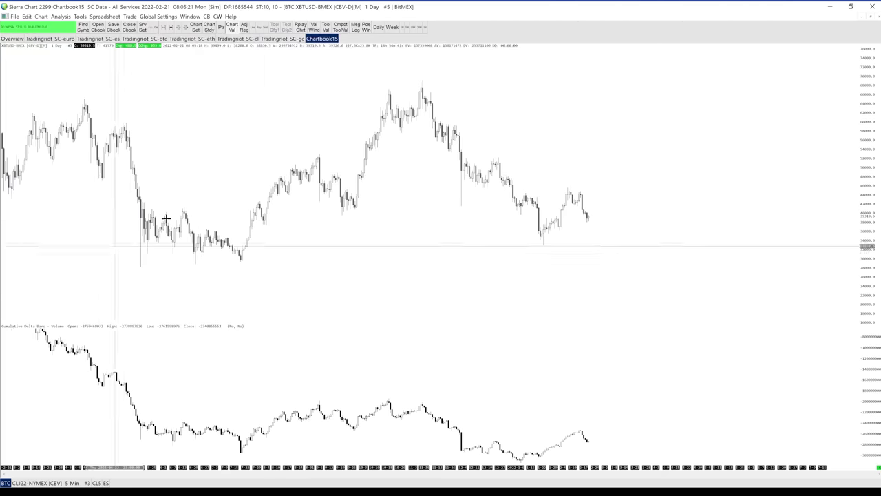
click(238, 39)
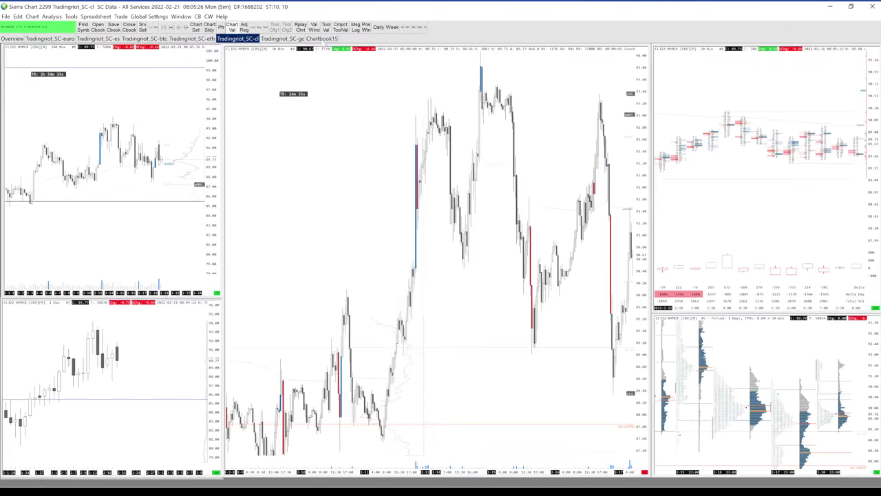
click(334, 39)
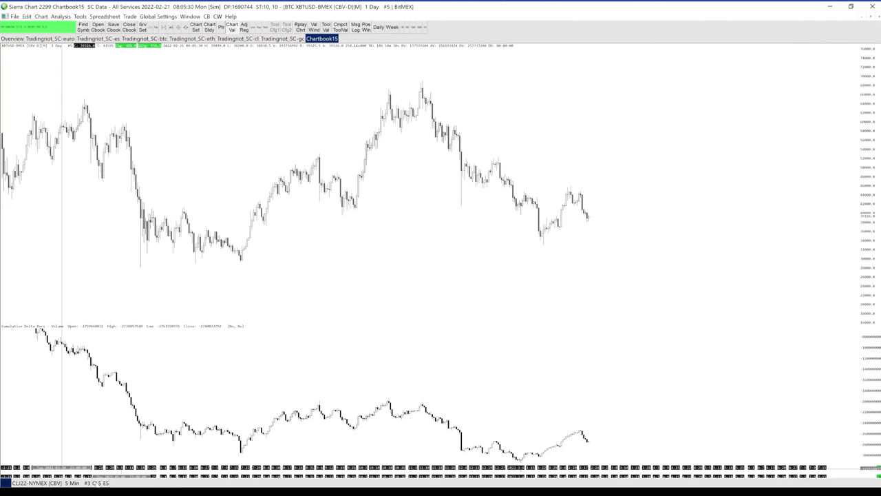
click(87, 483)
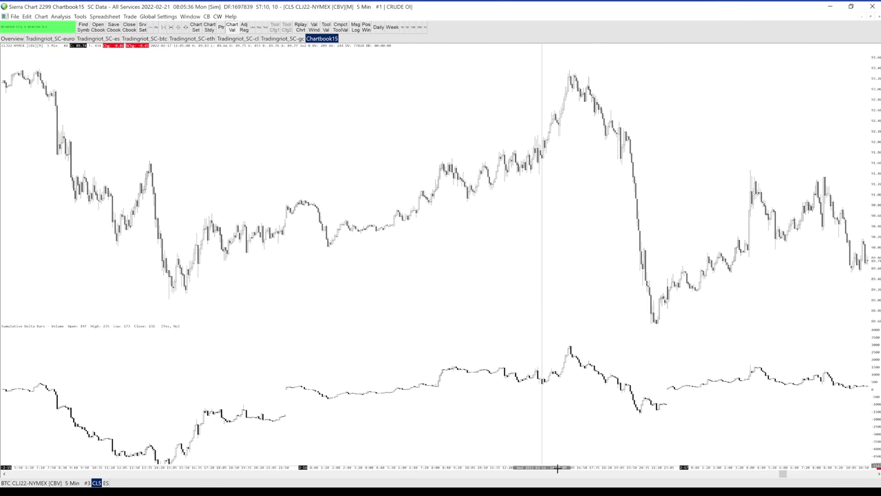
scroll(582, 467, down, 2)
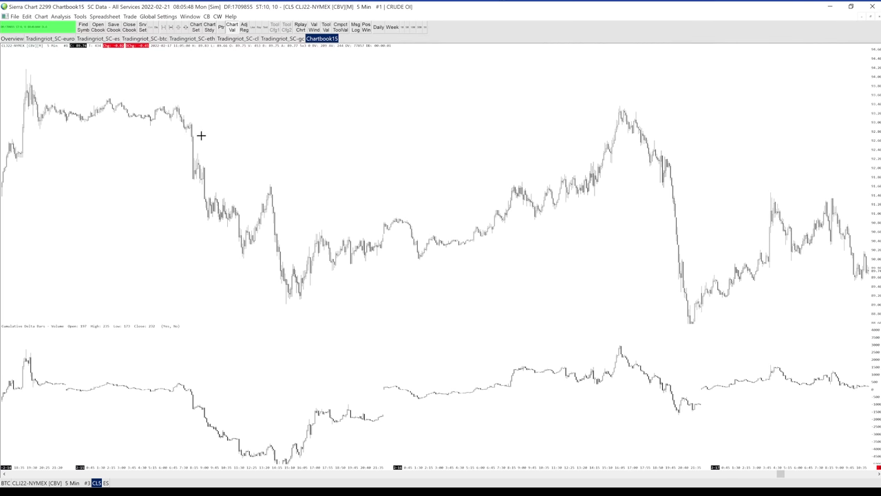
Step: Handwrite a PRICE versus CVD comparison table with peak sketches and the label ABSORB using the annotation pen, and clear it
key(ctrl+shift+p)
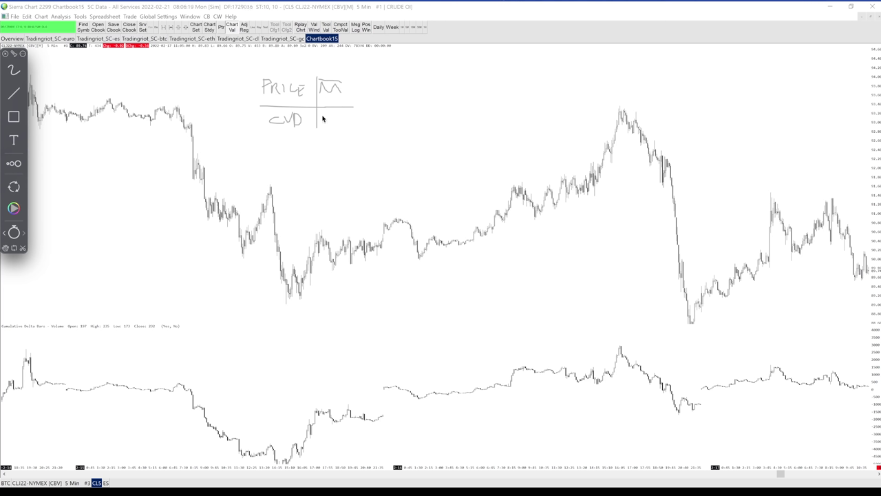
mouse_move(321, 119)
mouse_down()
mouse_move(339, 108)
mouse_move(343, 127)
mouse_move(331, 108)
mouse_up()
mouse_move(320, 144)
mouse_down()
mouse_move(322, 135)
mouse_move(332, 146)
mouse_move(340, 135)
mouse_move(335, 145)
mouse_move(354, 145)
mouse_up()
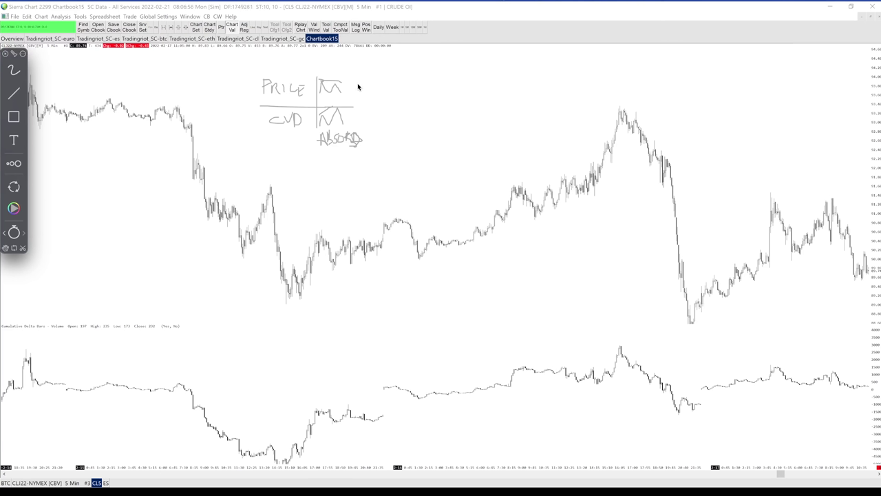
mouse_move(357, 80)
mouse_down()
mouse_move(355, 121)
mouse_move(406, 104)
mouse_move(368, 97)
mouse_move(388, 93)
mouse_move(359, 103)
mouse_move(365, 121)
mouse_move(379, 122)
mouse_move(374, 110)
mouse_up()
drag(355, 120, 361, 157)
drag(343, 82, 337, 127)
drag(312, 83, 325, 132)
key(Escape)
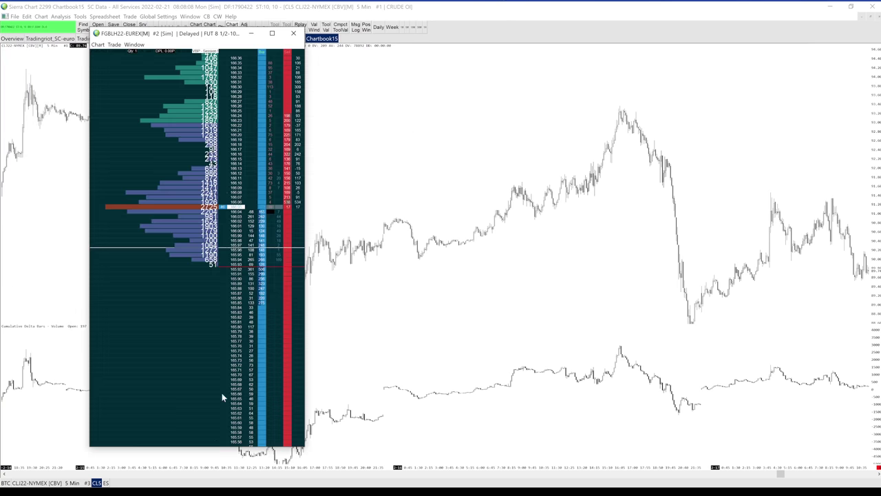
Step: Draw a horizontal line across the crude oil chart's earlier highs and lower it slightly to line up with the second major peak
click(52, 152)
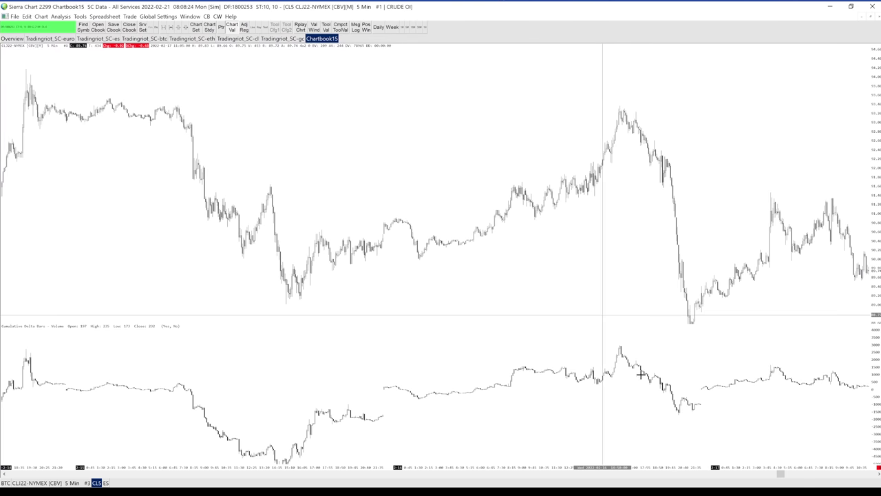
scroll(613, 256, right, 2)
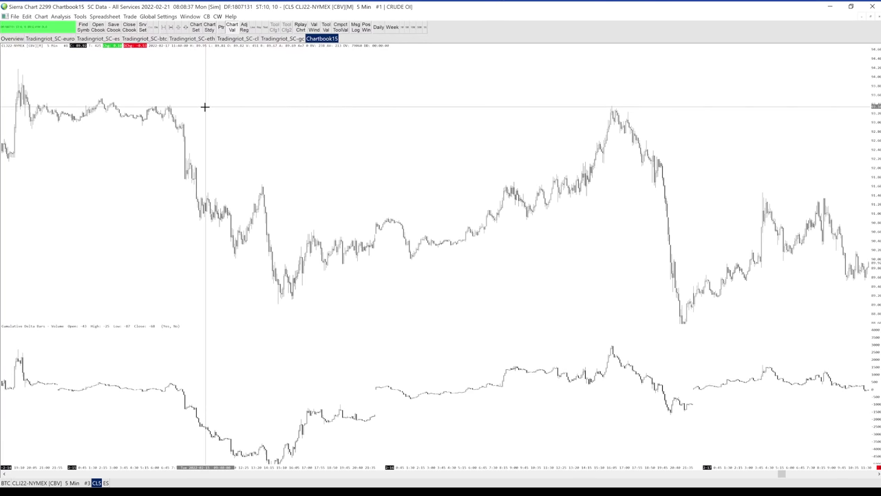
click(80, 16)
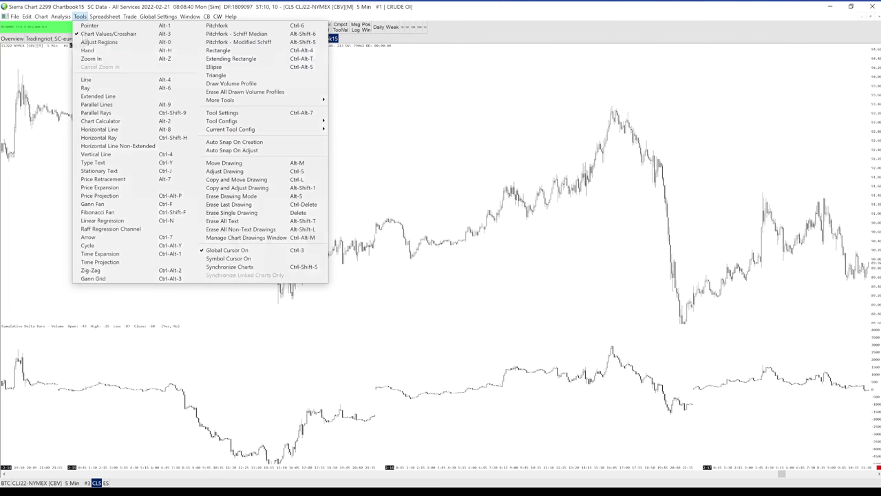
click(118, 130)
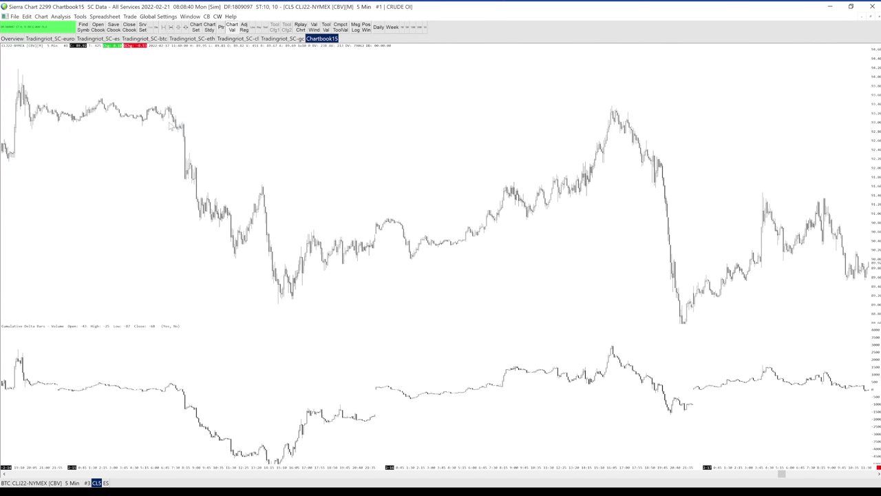
click(160, 103)
drag(160, 103, 161, 106)
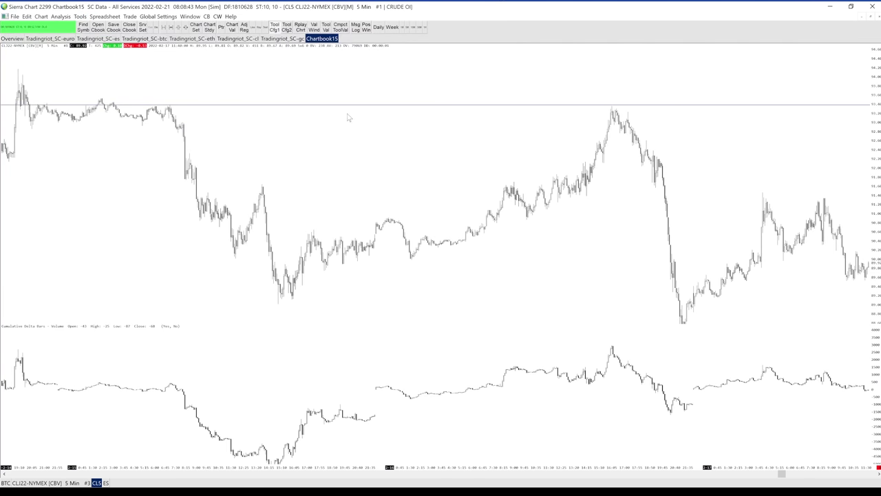
click(559, 375)
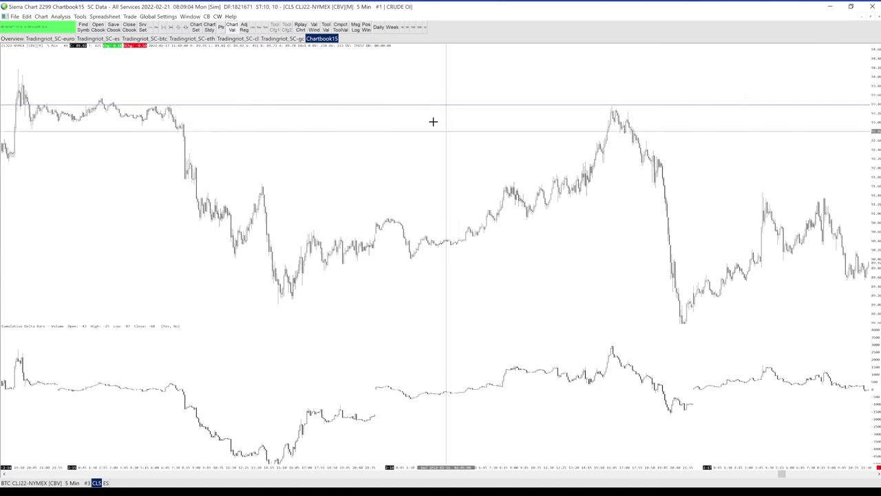
drag(420, 112, 425, 109)
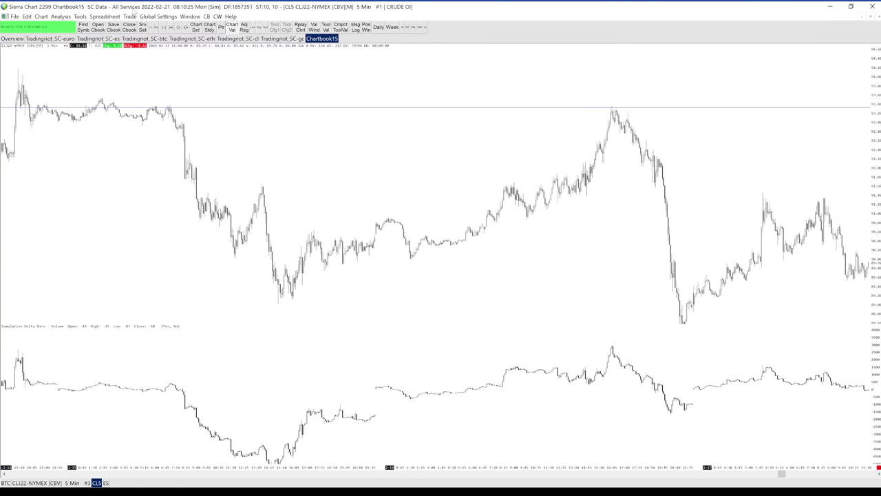
Step: Draw a line beside the second price peak, a downward arrow along the sell-off and a rising line on the cumulative delta
click(80, 17)
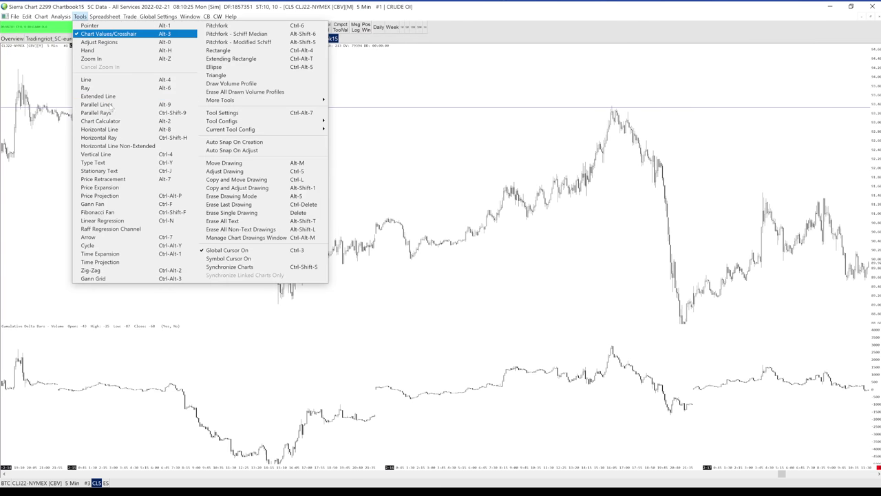
click(138, 79)
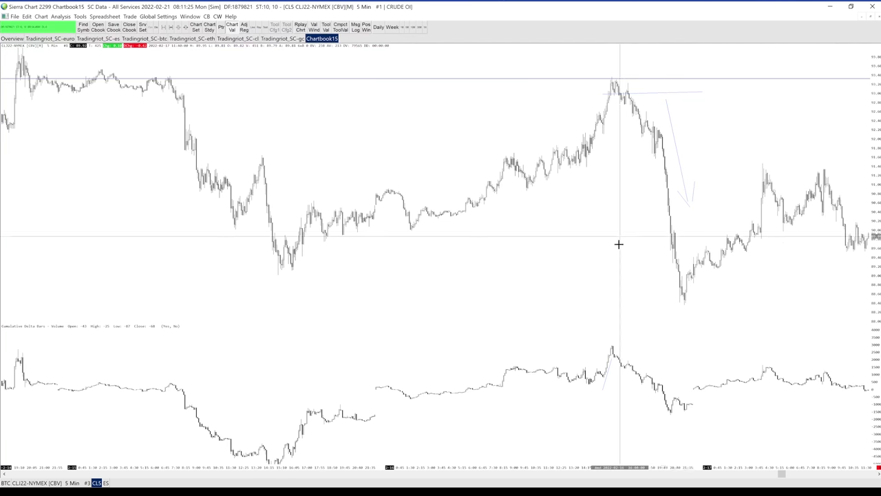
scroll(877, 241, up, 1)
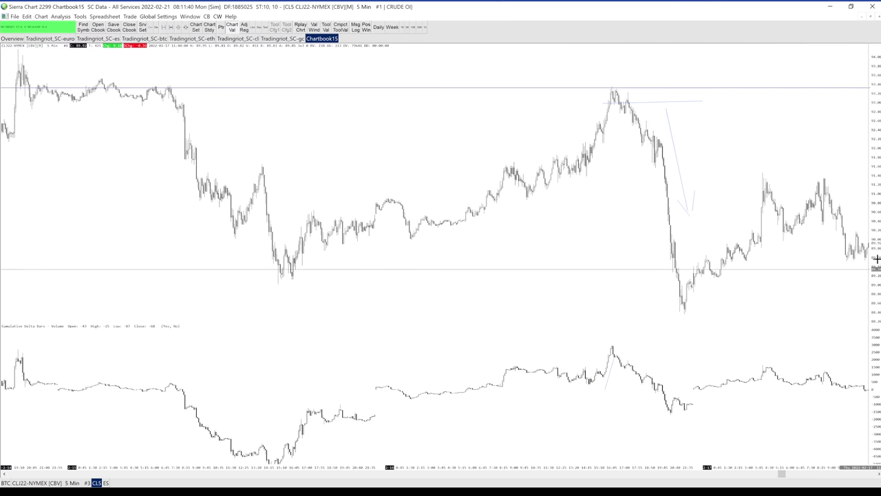
drag(877, 258, 877, 242)
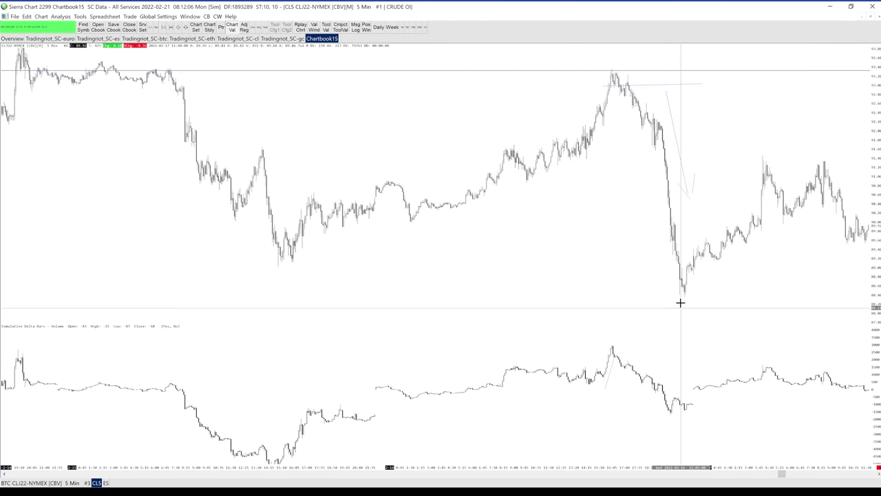
Step: Compare the crude oil chart with the ES 10000-trade cumulative delta chart, and compress the ES chart's bar spacing
click(105, 483)
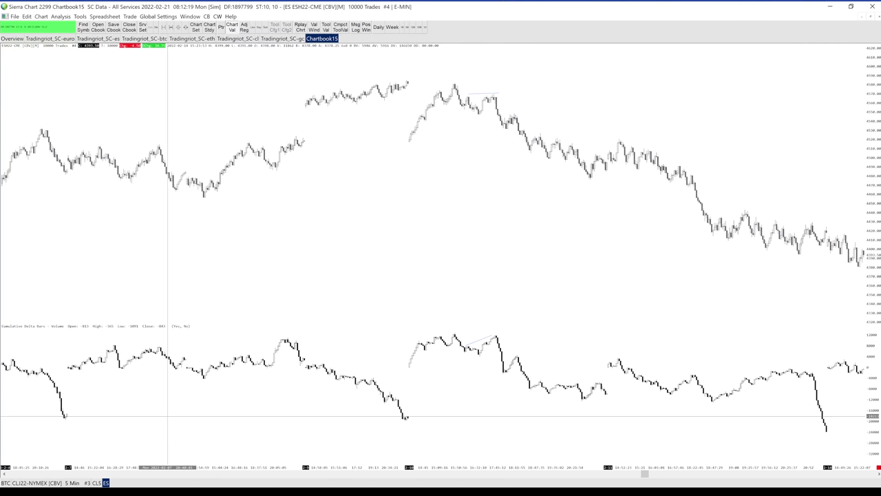
click(96, 482)
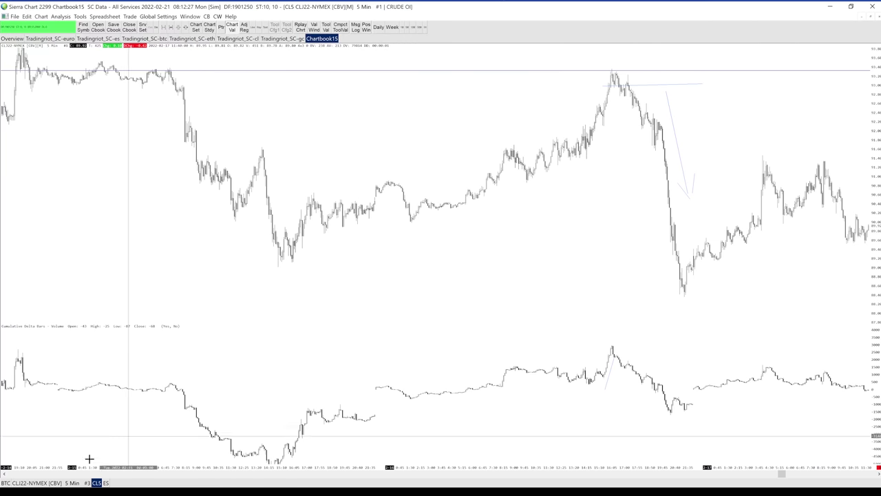
click(105, 482)
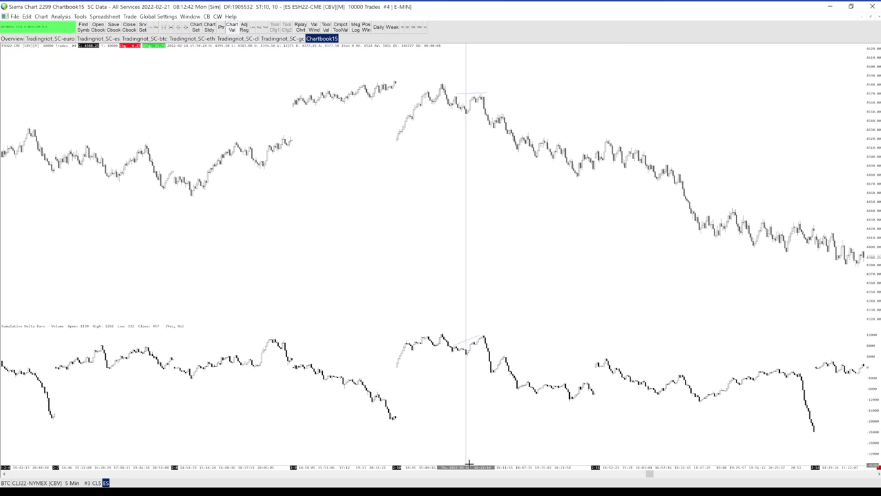
drag(468, 464, 530, 448)
drag(587, 441, 561, 440)
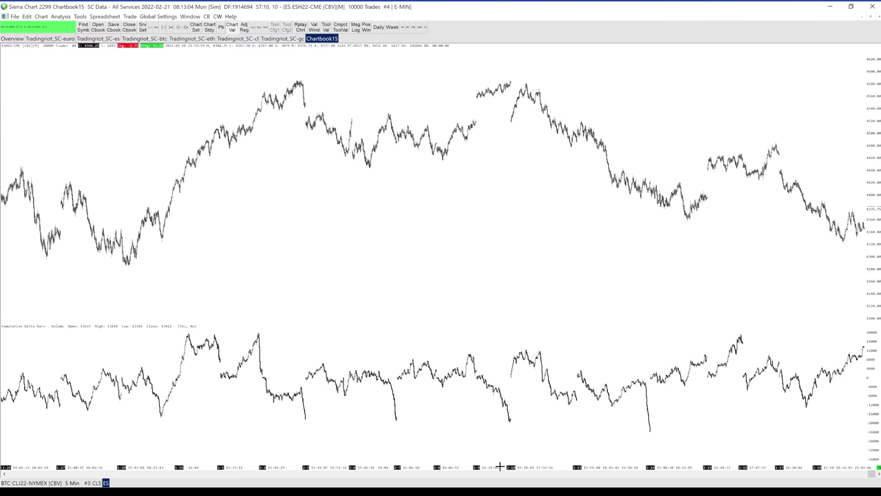
Step: Examine the price and cumulative delta highs around the marked 2-10 session on the ES chart, and dismiss the screen time notification
scroll(443, 467, up, 2)
scroll(409, 467, up, 2)
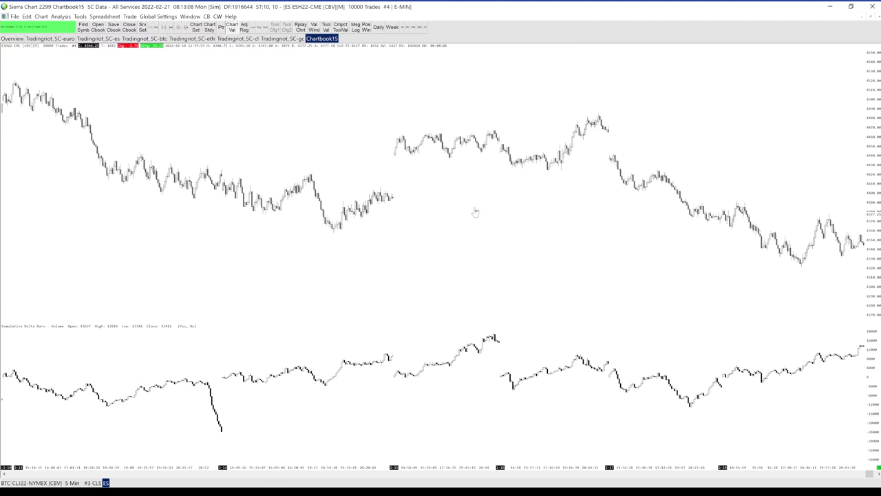
scroll(349, 225, up, 3)
scroll(350, 225, up, 3)
scroll(543, 220, up, 3)
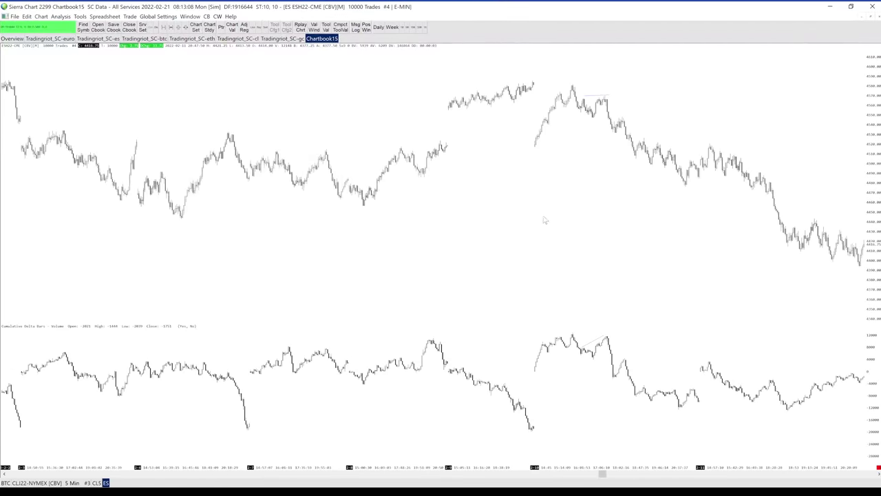
scroll(550, 220, down, 5)
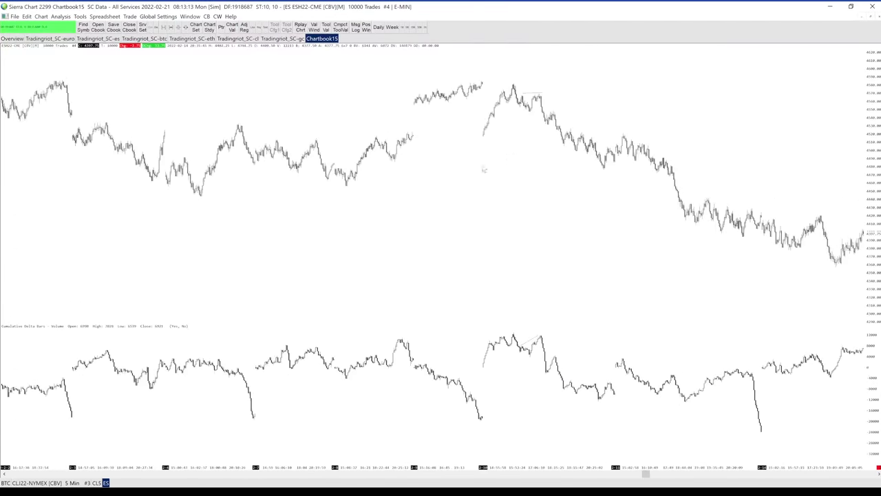
scroll(396, 166, up, 1)
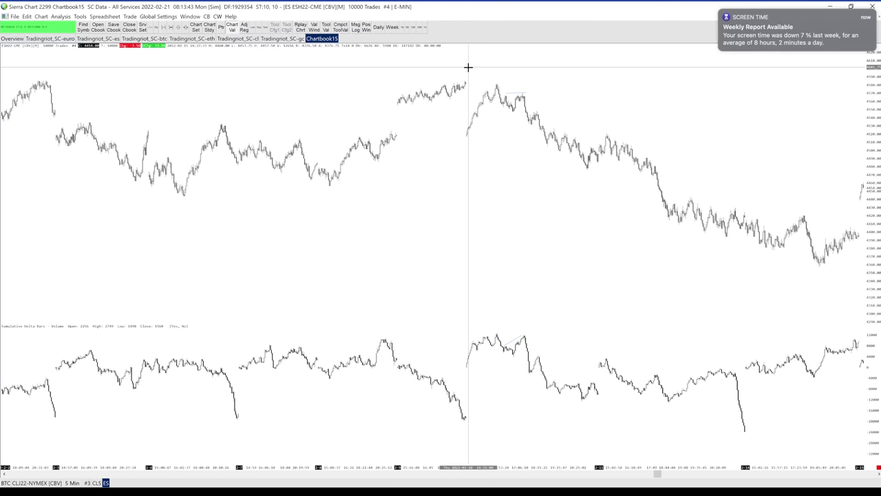
click(720, 10)
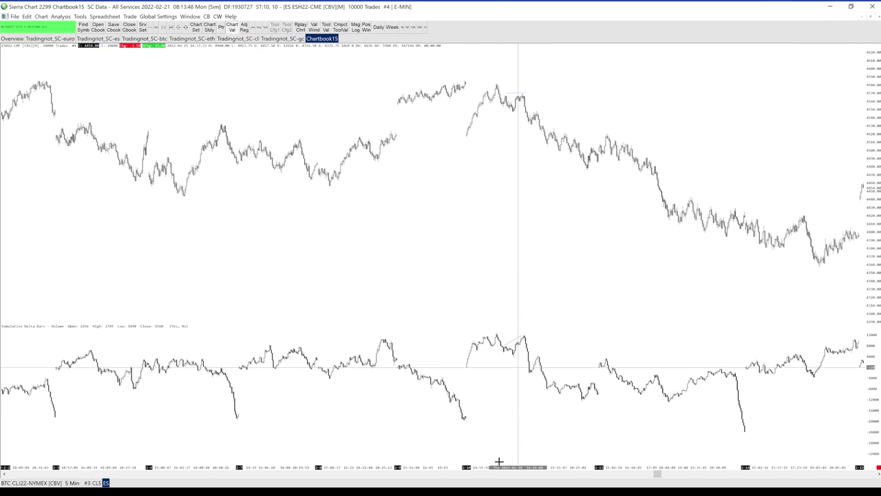
Step: Review the ES sessions before and after the drawn 2-10 divergence lines, comparing price swings with cumulative delta
drag(501, 466, 472, 467)
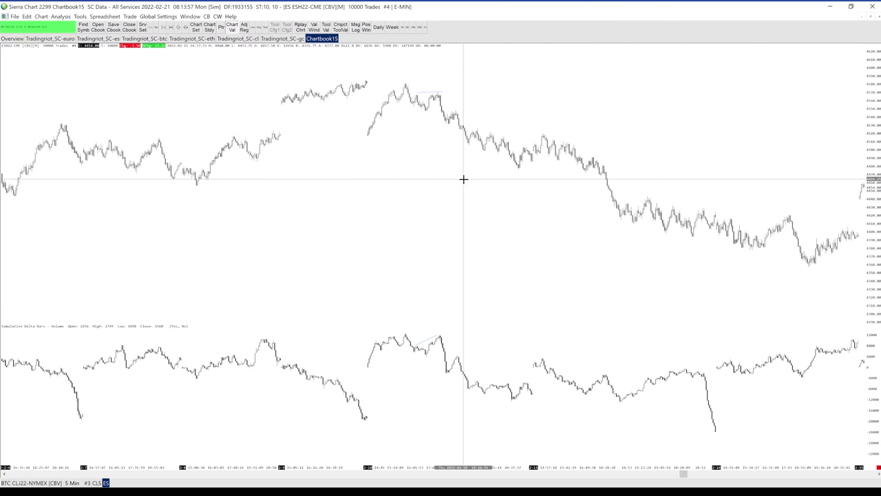
drag(411, 148, 571, 172)
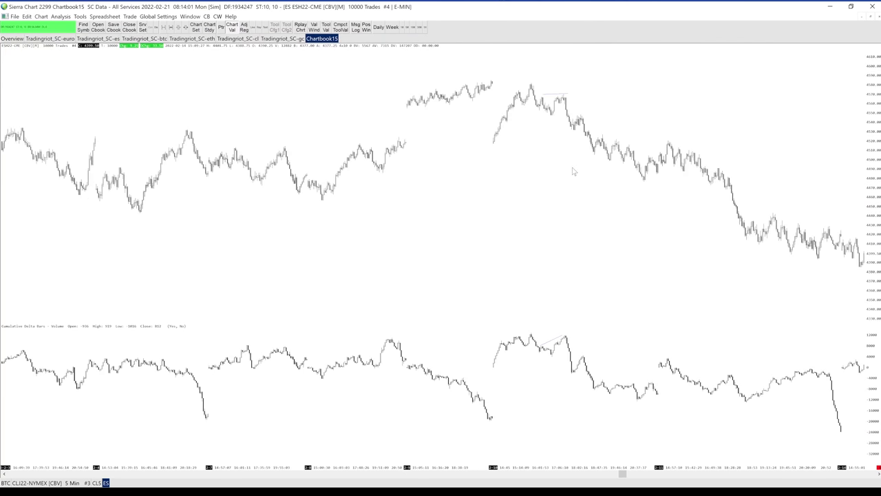
click(545, 97)
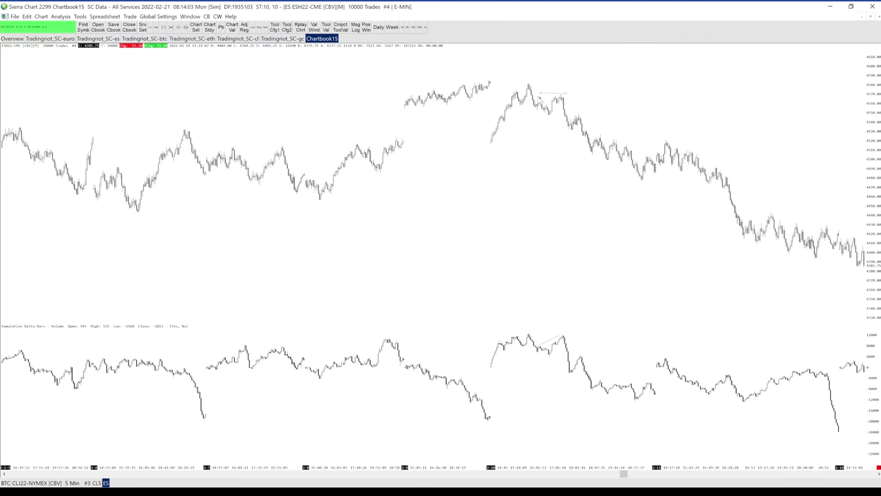
click(566, 219)
scroll(579, 197, down, 3)
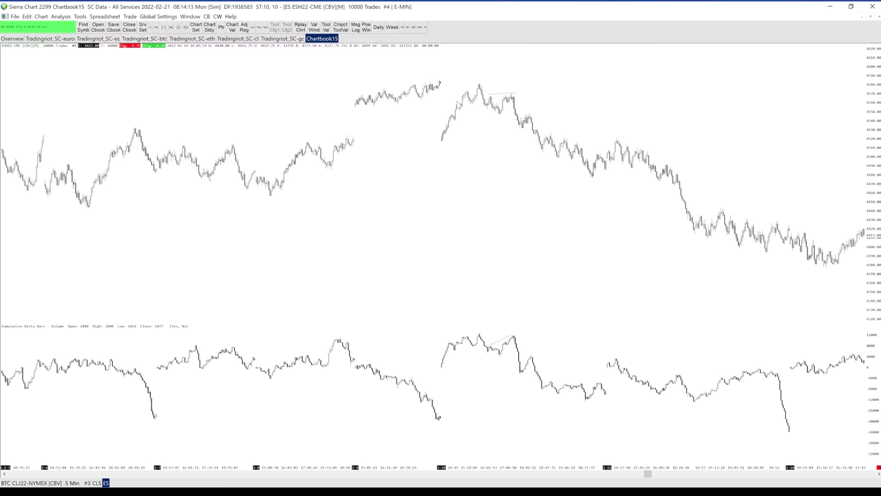
drag(460, 465, 577, 469)
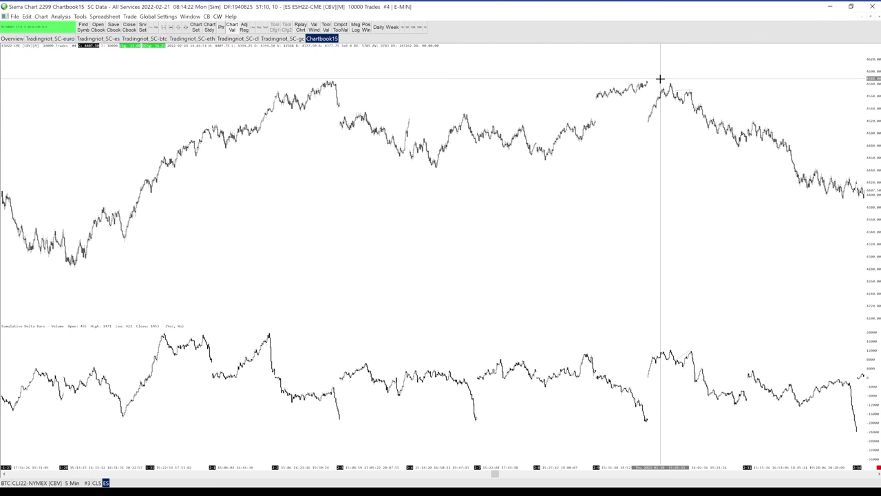
scroll(659, 78, up, 2)
scroll(659, 79, up, 2)
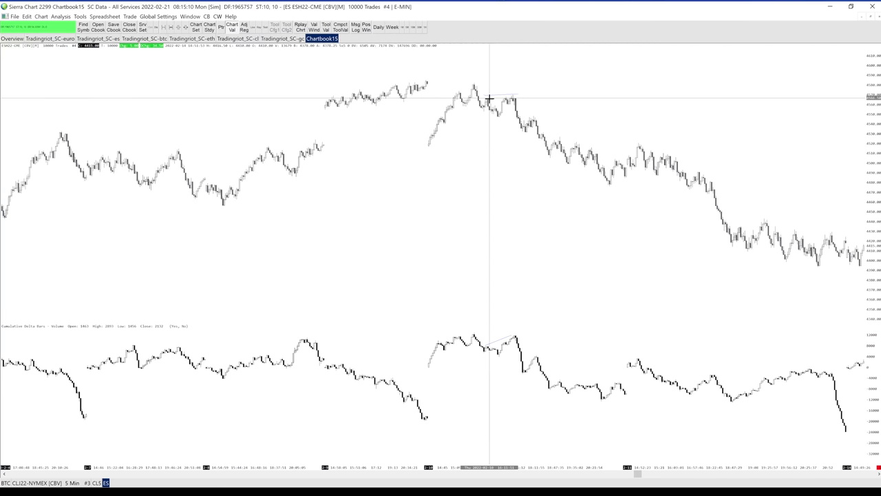
click(516, 334)
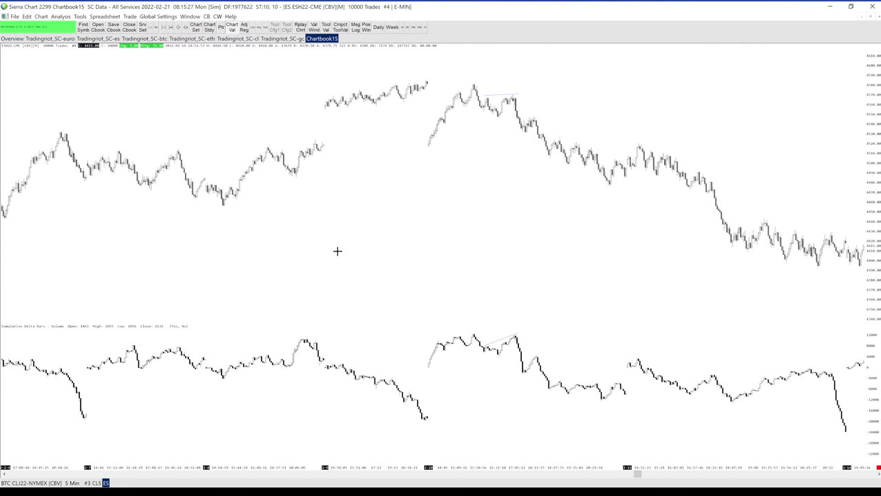
Step: Sketch a freehand diagram below the ES price bars with a P row making higher highs and a CVD row making flat highs
key(ctrl+shift+d)
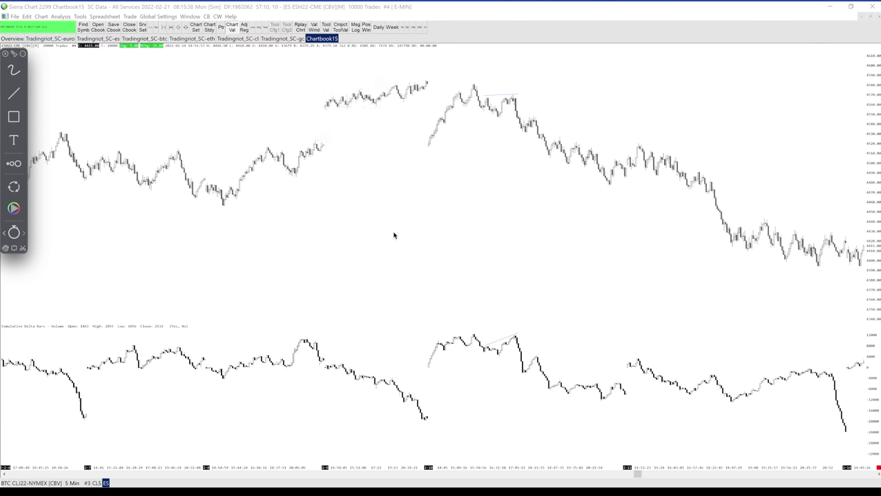
mouse_move(358, 227)
mouse_down()
mouse_move(377, 204)
mouse_move(384, 223)
mouse_move(412, 180)
mouse_up()
mouse_move(322, 234)
mouse_down()
mouse_move(314, 237)
mouse_move(338, 256)
mouse_up()
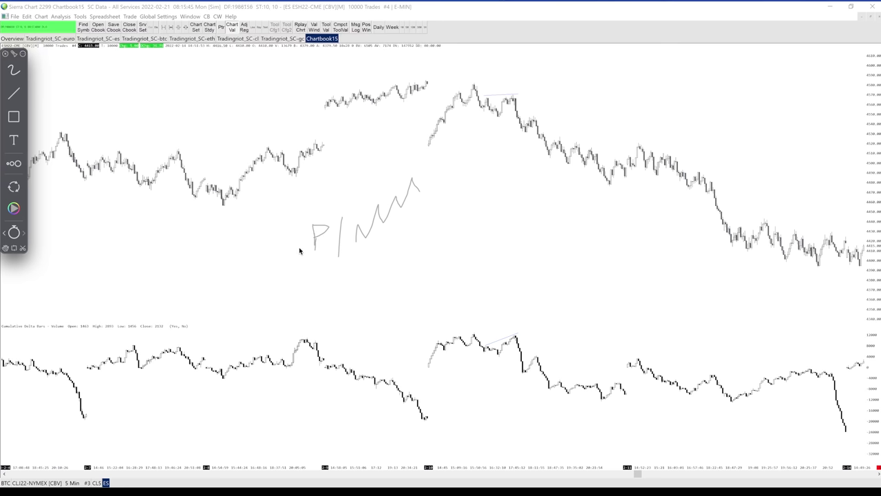
drag(298, 248, 537, 244)
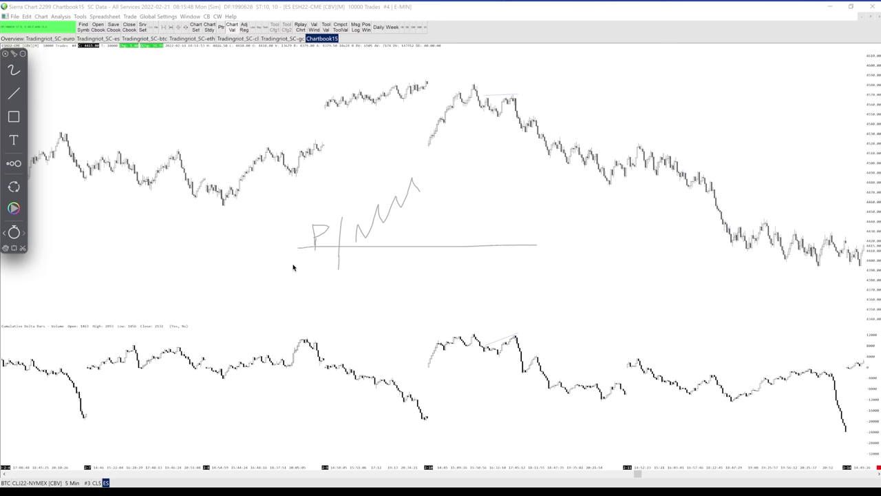
mouse_move(292, 267)
mouse_down()
mouse_move(363, 264)
mouse_move(400, 249)
mouse_up()
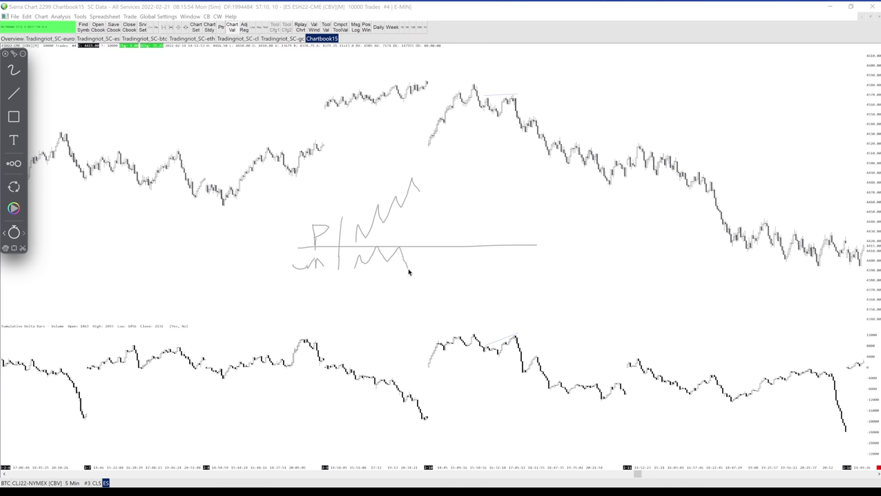
Step: Mark the last price and CVD swings in the sketch and add upward arrows continuing both rows
drag(383, 222, 402, 216)
mouse_move(402, 213)
mouse_down()
mouse_move(411, 202)
mouse_move(399, 171)
mouse_move(418, 166)
mouse_up()
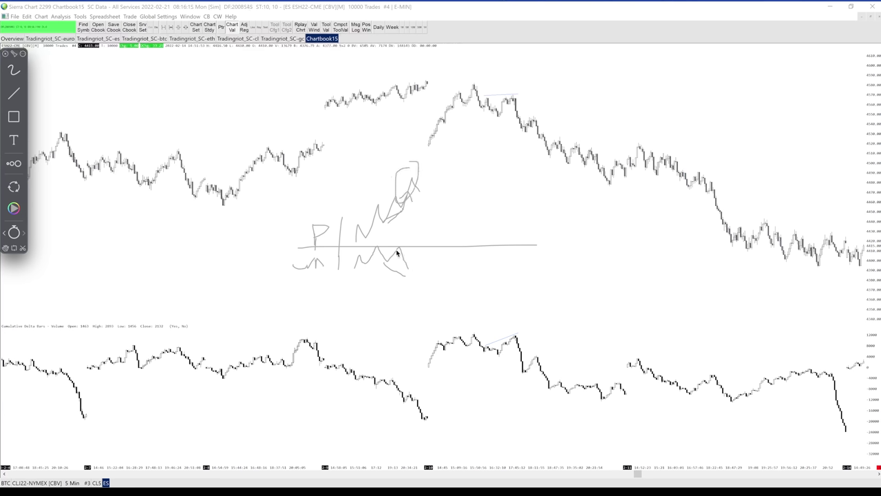
mouse_move(396, 253)
mouse_down()
mouse_move(407, 281)
mouse_move(396, 237)
mouse_up()
mouse_move(413, 267)
mouse_down()
mouse_move(431, 223)
mouse_move(425, 242)
mouse_up()
mouse_move(413, 198)
mouse_down()
mouse_move(416, 172)
mouse_move(432, 155)
mouse_up()
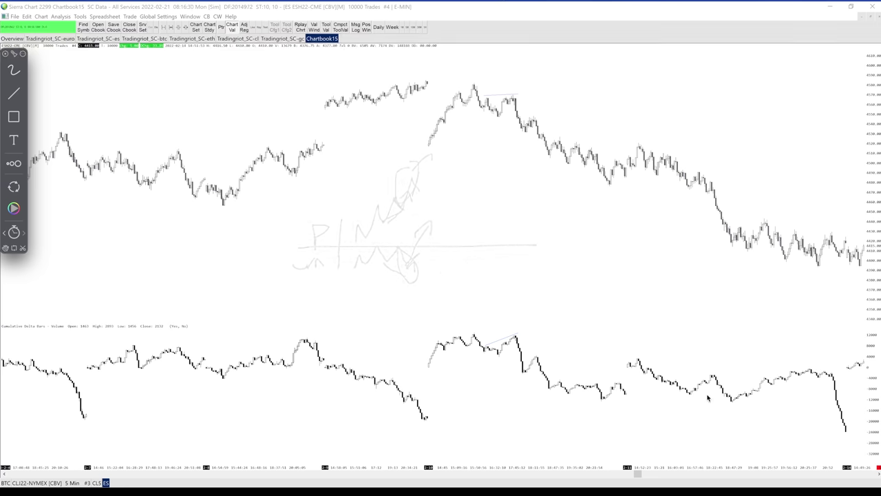
drag(734, 301, 697, 301)
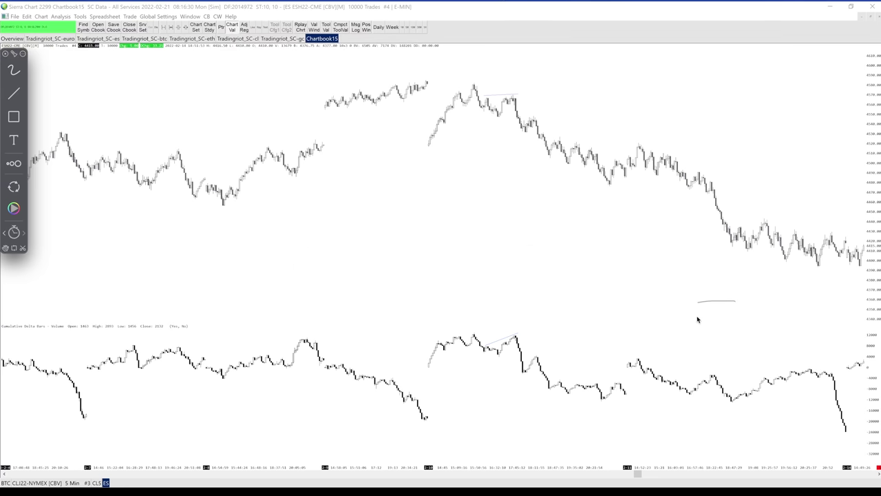
mouse_move(715, 373)
mouse_down()
mouse_move(722, 399)
mouse_move(692, 392)
mouse_up()
drag(627, 165, 719, 199)
click(18, 238)
Step: Mark the cumulative delta rise and matching price bounce in the session after 2-10 with lines and circles, adding a horizontal level across price
drag(692, 398, 719, 380)
drag(689, 192, 709, 179)
drag(647, 181, 731, 176)
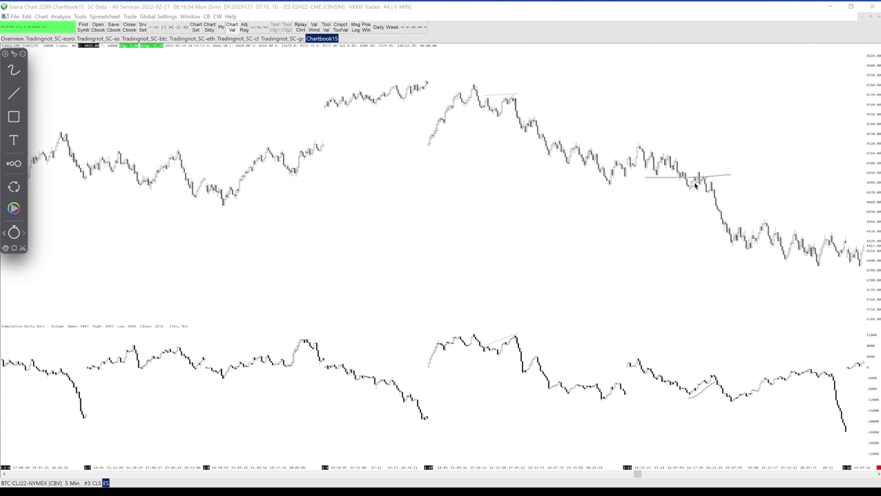
mouse_move(697, 182)
mouse_down()
mouse_move(746, 182)
mouse_move(715, 180)
mouse_move(718, 141)
mouse_up()
drag(706, 366, 720, 383)
drag(695, 171, 692, 168)
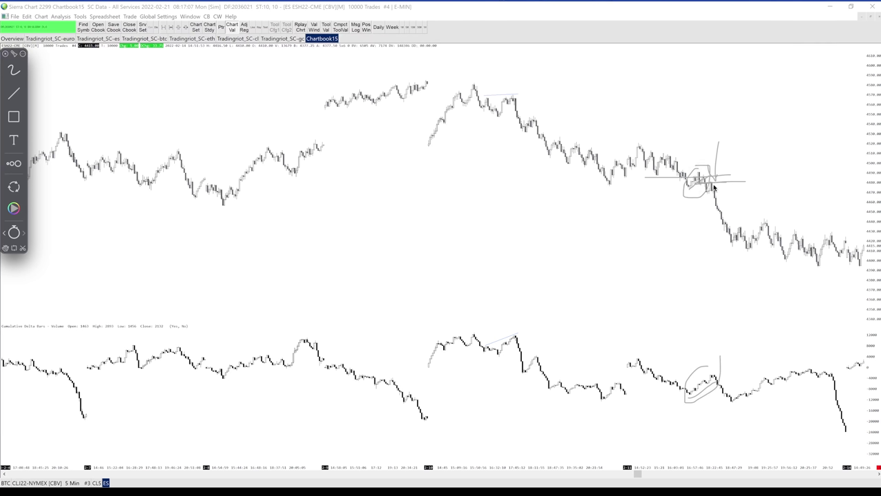
Step: Draw a downward arrow along the ES sell-off and outline the matching cumulative delta drop, add a level below the bounce, and close the annotation overlay
mouse_move(720, 184)
mouse_down()
mouse_move(742, 228)
mouse_move(746, 211)
mouse_up()
drag(715, 372, 703, 346)
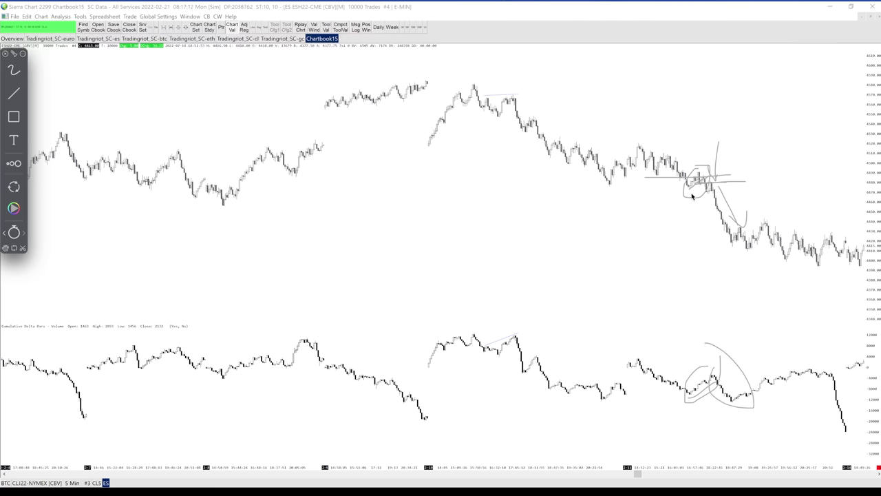
drag(654, 193, 797, 188)
drag(695, 212, 703, 247)
key(Escape)
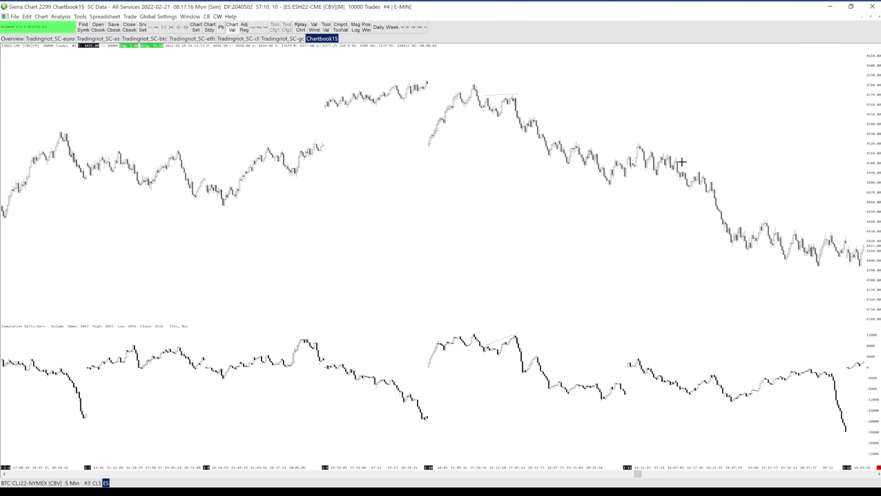
Step: Switch to the 5-minute crude oil chart and erase all its non-text drawings
scroll(728, 266, right, 5)
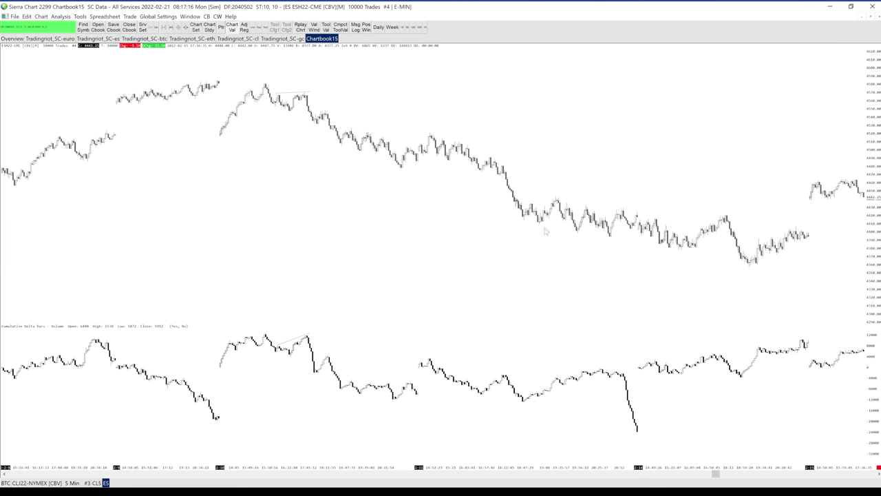
scroll(597, 231, right, 3)
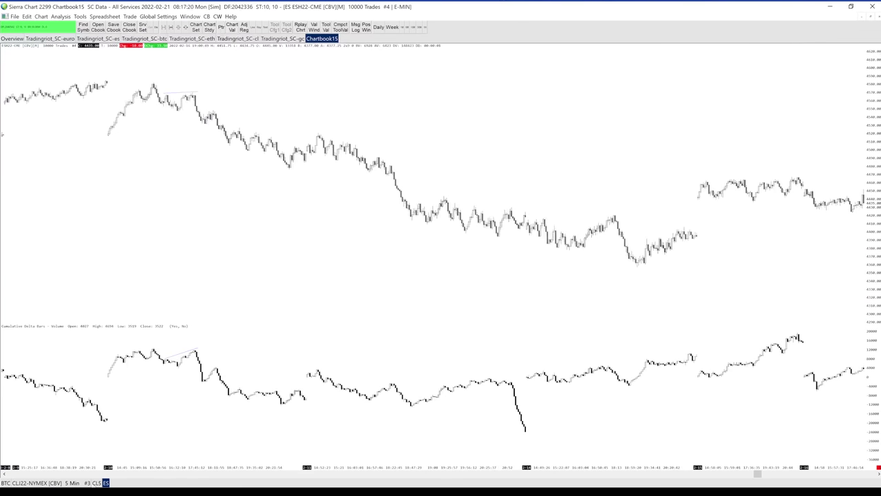
click(97, 482)
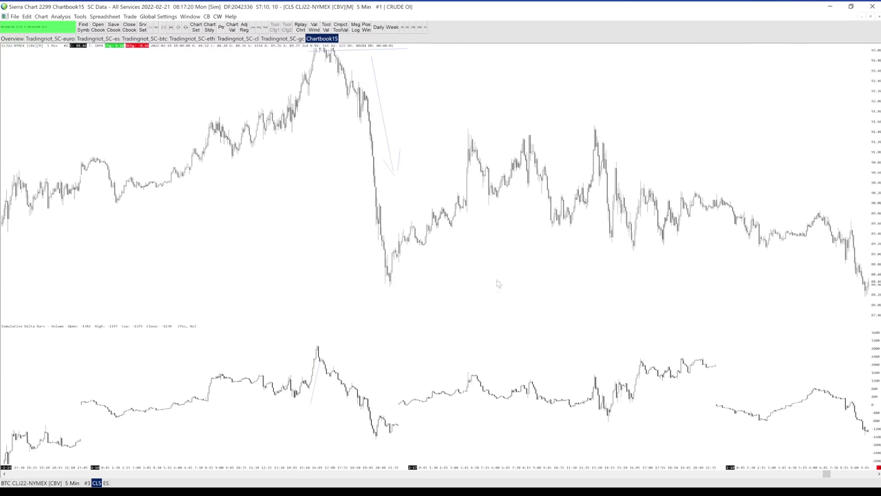
scroll(518, 300, left, 3)
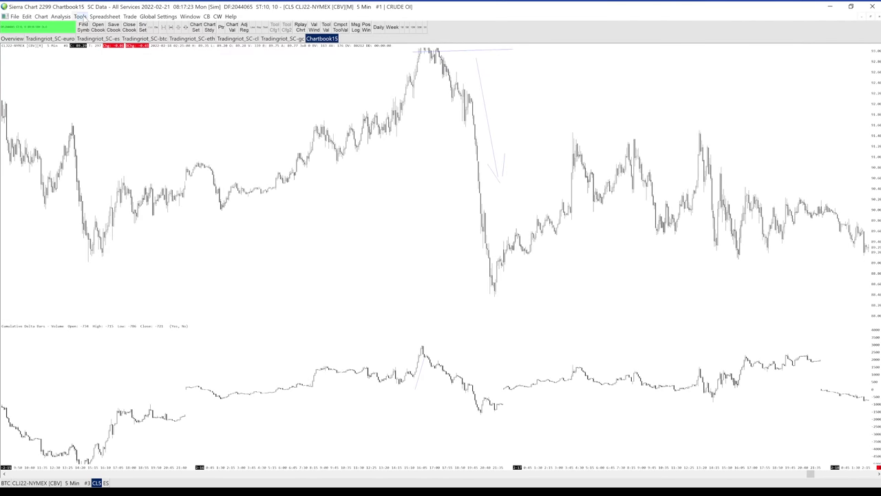
click(80, 16)
click(248, 229)
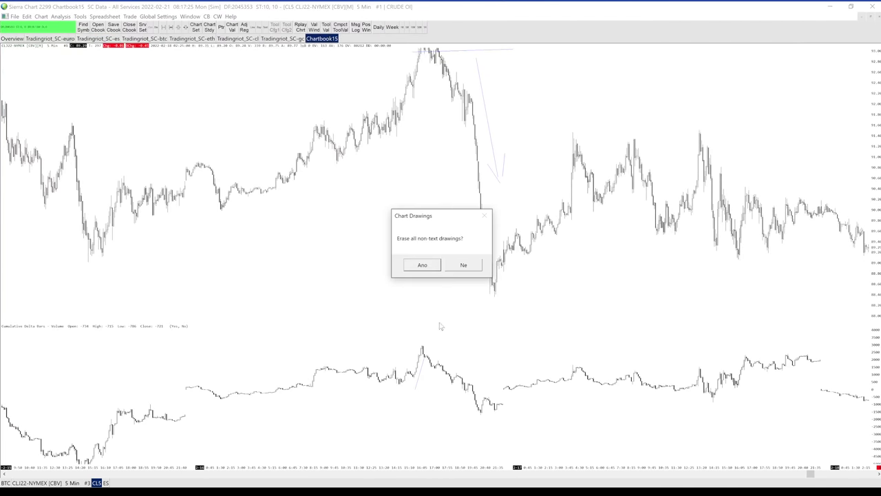
click(417, 261)
Step: Bring the crude oil chart back to the 2-14 session and clear the leftover freehand annotations over it
scroll(413, 287, right, 10)
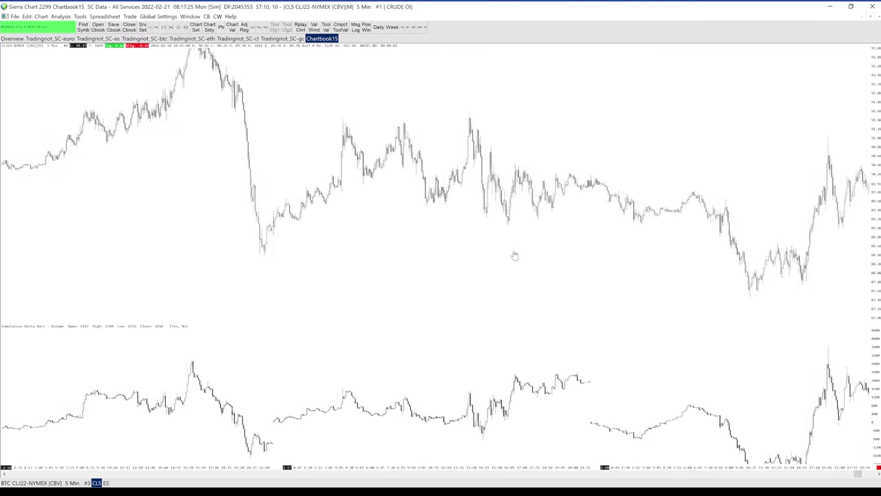
scroll(532, 217, right, 5)
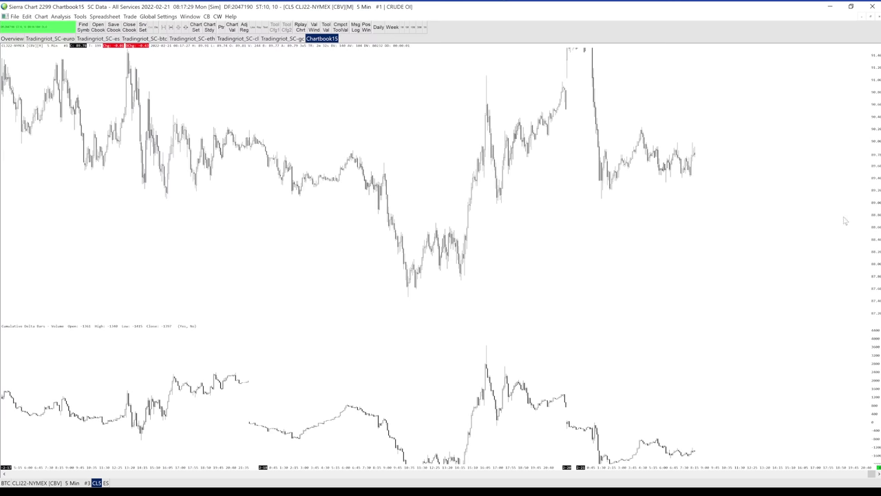
drag(874, 312, 878, 279)
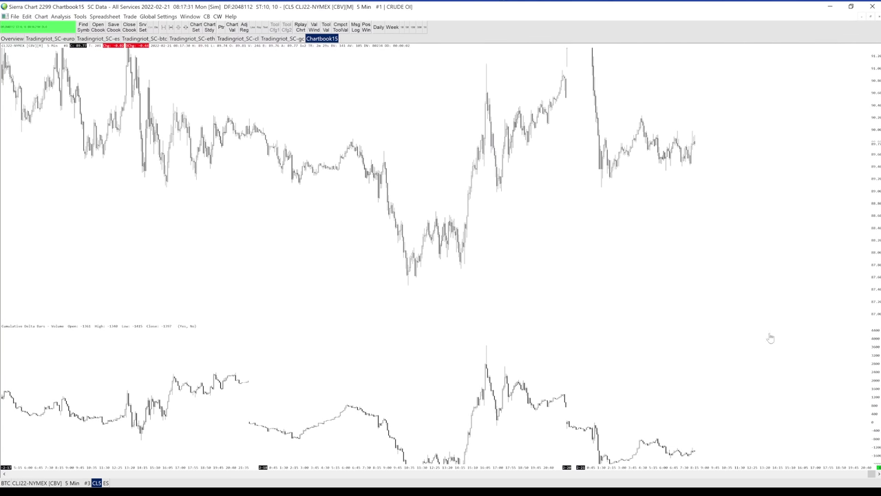
scroll(478, 234, left, 10)
scroll(382, 235, left, 5)
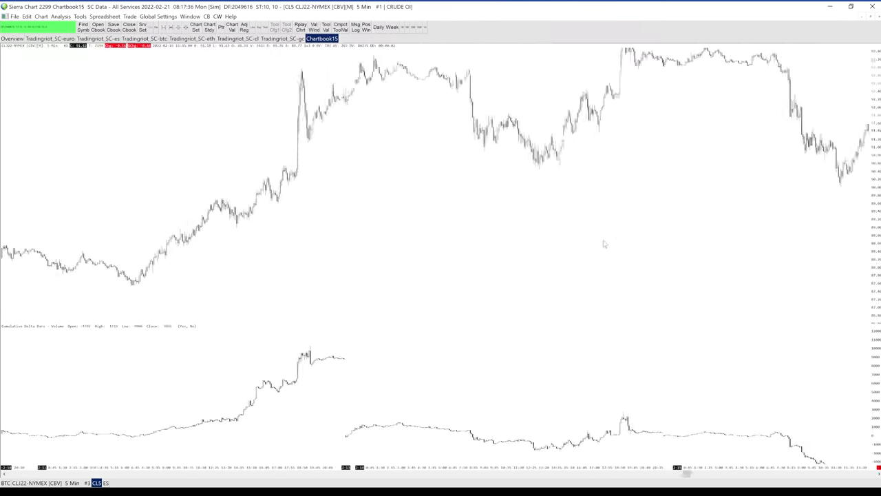
key(ctrl+shift+1)
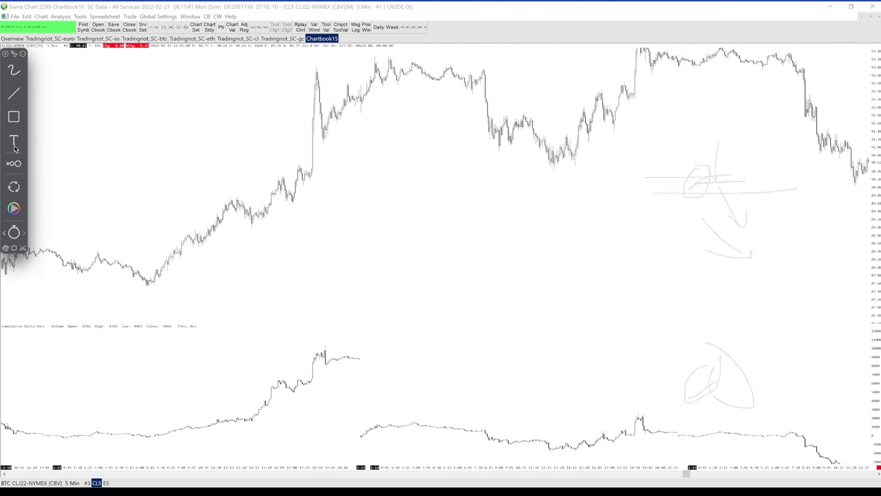
click(14, 71)
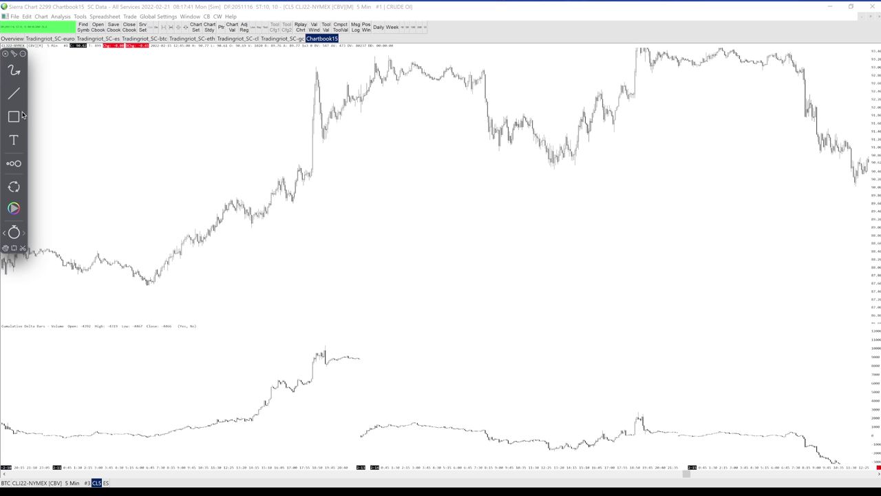
click(15, 72)
Step: Sketch three vertical session dividers crossed by a horizontal line, and draw a price zigzag above it with a higher high in the second session
drag(424, 197, 424, 271)
drag(488, 191, 490, 265)
drag(552, 192, 563, 285)
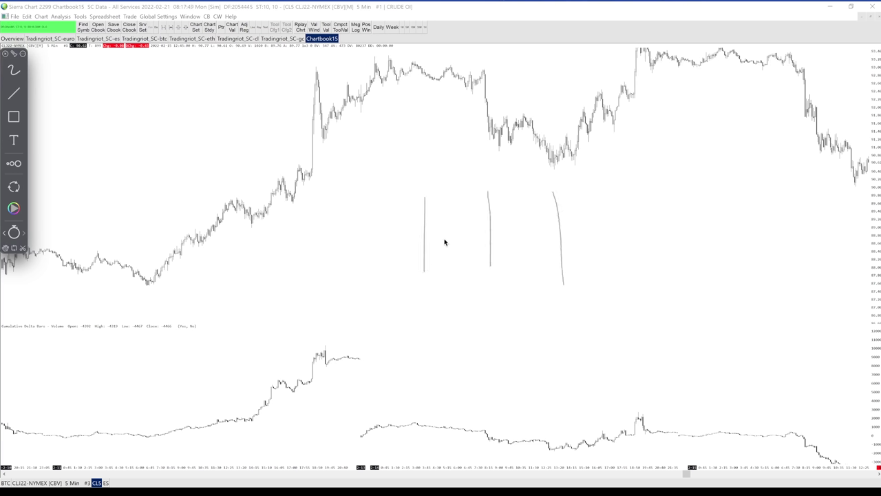
drag(403, 238, 657, 237)
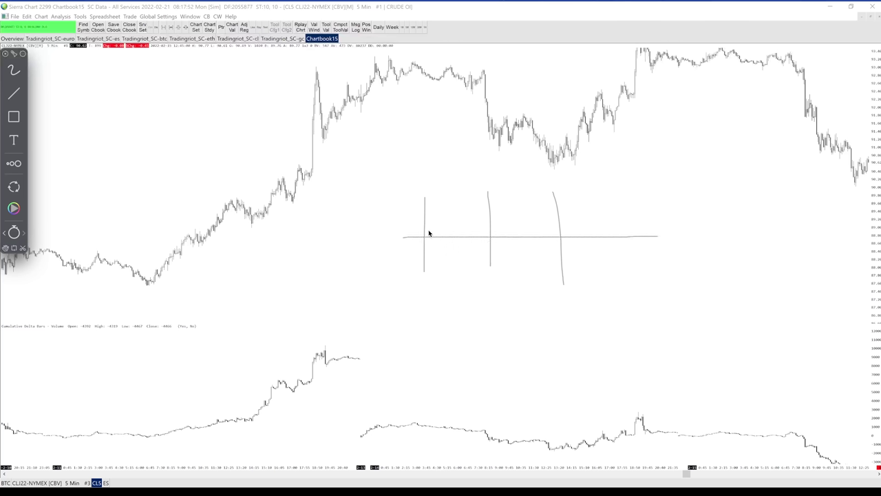
mouse_move(422, 237)
mouse_down()
mouse_move(429, 220)
mouse_move(464, 230)
mouse_move(472, 206)
mouse_move(503, 237)
mouse_move(514, 208)
mouse_up()
mouse_move(518, 197)
mouse_down()
mouse_move(530, 221)
mouse_move(541, 213)
mouse_move(563, 220)
mouse_move(556, 208)
mouse_move(561, 218)
mouse_up()
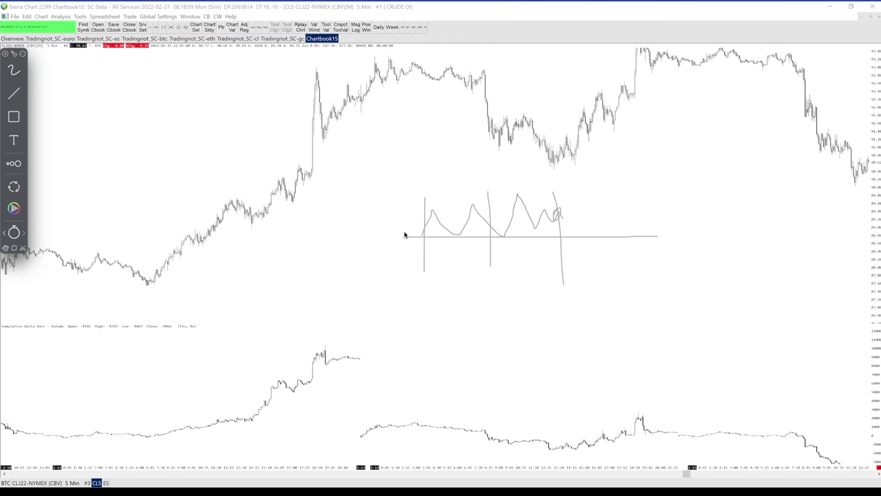
Step: Label the sketch rows P and CVD, draw the CVD zigzag below the line, and label the sessions MO, TUE and W
mouse_move(392, 208)
mouse_down()
mouse_move(396, 221)
mouse_move(406, 219)
mouse_move(394, 209)
mouse_up()
mouse_move(376, 252)
mouse_down()
mouse_move(390, 256)
mouse_move(392, 247)
mouse_move(366, 256)
mouse_move(392, 241)
mouse_move(394, 260)
mouse_move(458, 257)
mouse_move(468, 246)
mouse_move(500, 292)
mouse_move(506, 251)
mouse_up()
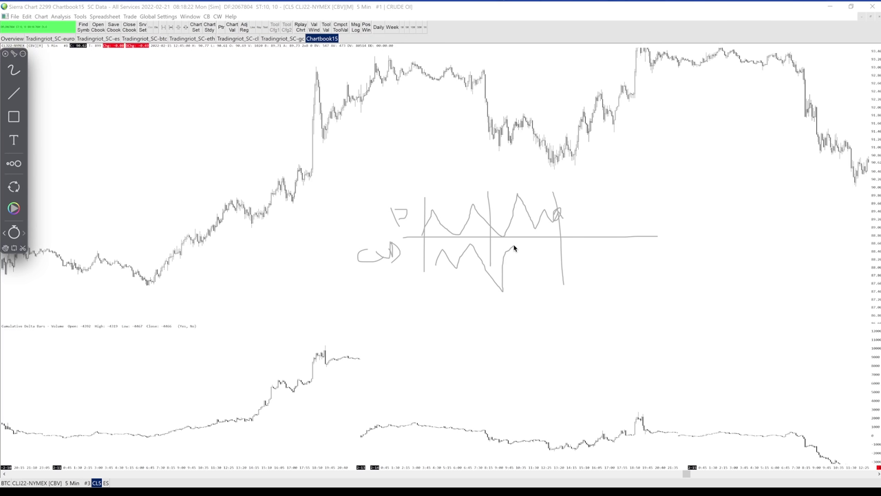
mouse_move(523, 258)
mouse_down()
mouse_move(542, 267)
mouse_move(573, 252)
mouse_up()
mouse_move(433, 168)
mouse_down()
mouse_move(449, 165)
mouse_move(450, 177)
mouse_move(473, 168)
mouse_move(448, 188)
mouse_move(518, 180)
mouse_move(570, 188)
mouse_move(586, 180)
mouse_up()
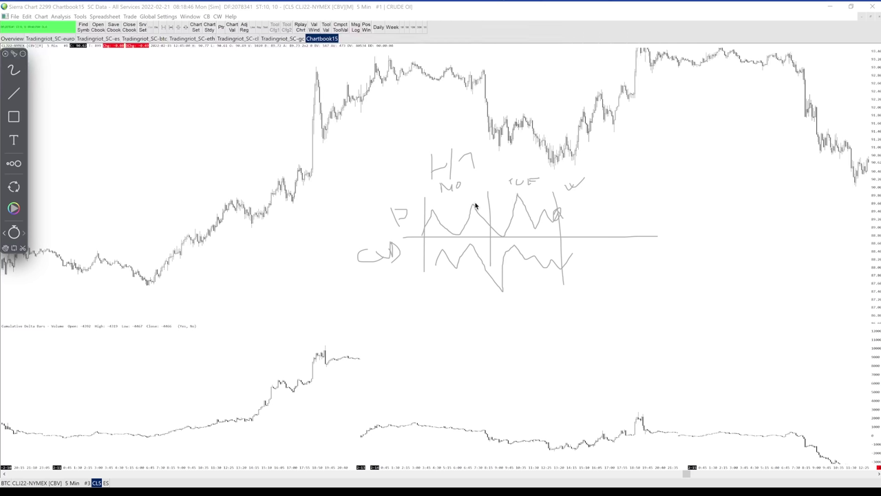
Step: Connect the MO and TUE highs in the sketch with a rising line on price and flat lines on CVD
drag(472, 203, 536, 192)
drag(471, 245, 528, 240)
drag(474, 243, 509, 246)
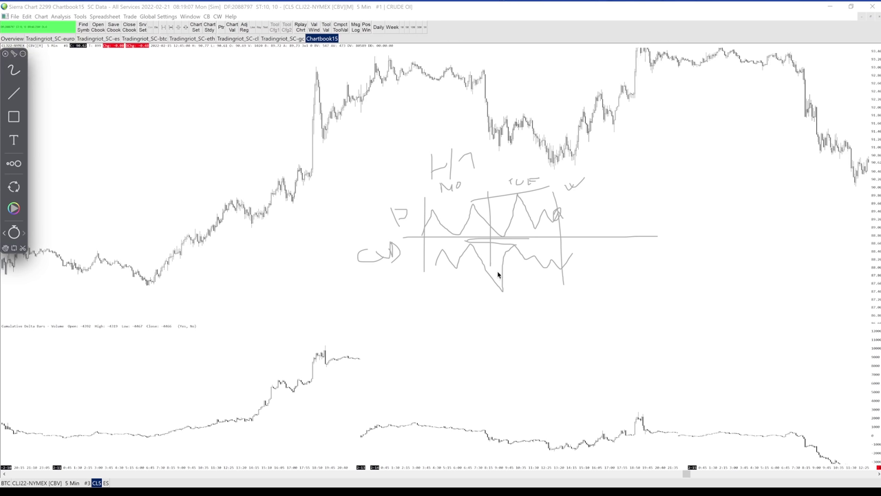
Step: Mark the deeper CVD low and the matching flat price lows in the divergence sketch, and clear the sketch from the crude oil chart
mouse_move(498, 275)
mouse_down()
mouse_move(500, 295)
mouse_move(507, 274)
mouse_move(500, 297)
mouse_up()
mouse_move(458, 239)
mouse_down()
mouse_move(530, 241)
mouse_move(479, 242)
mouse_up()
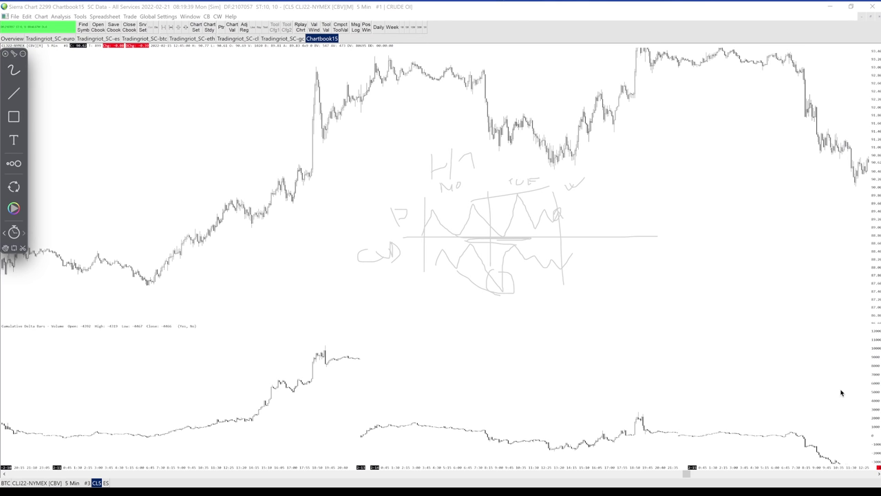
key(Escape)
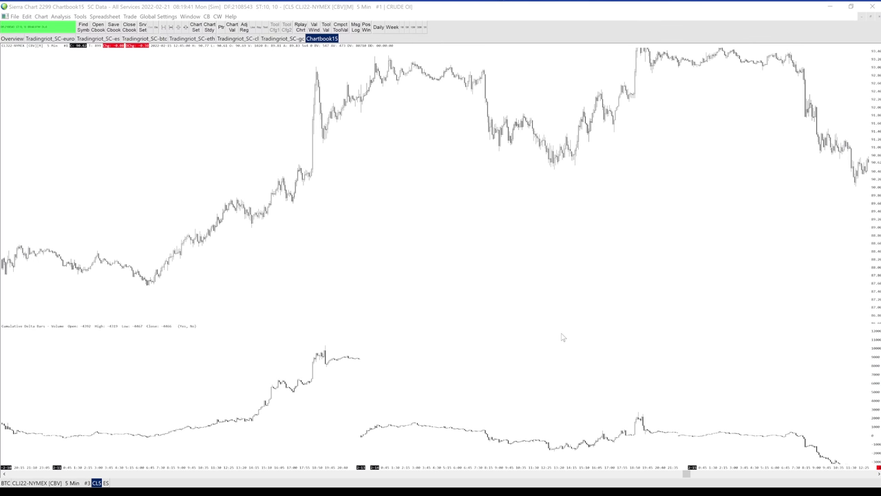
Step: Switch to the EXO BTCUSDT chart and examine price against the cumulative delta bars across the Feb 18 to Feb 21 sessions
key(alt+Tab)
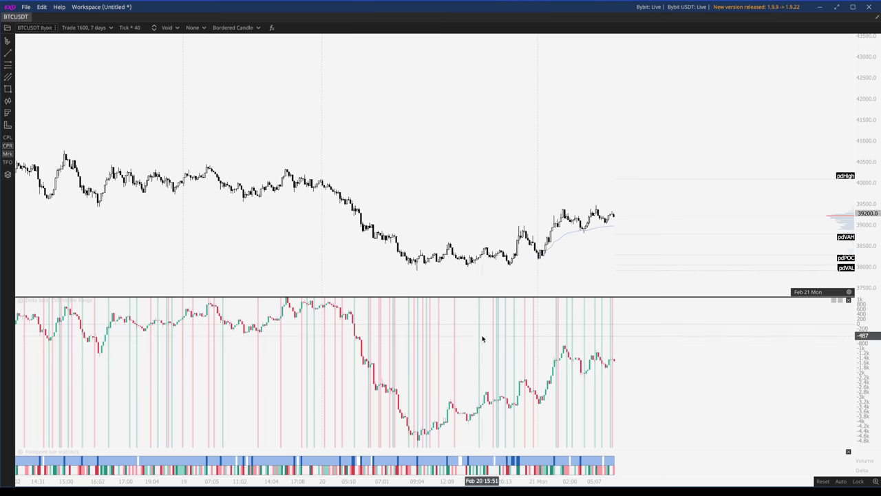
scroll(564, 259, up, 4)
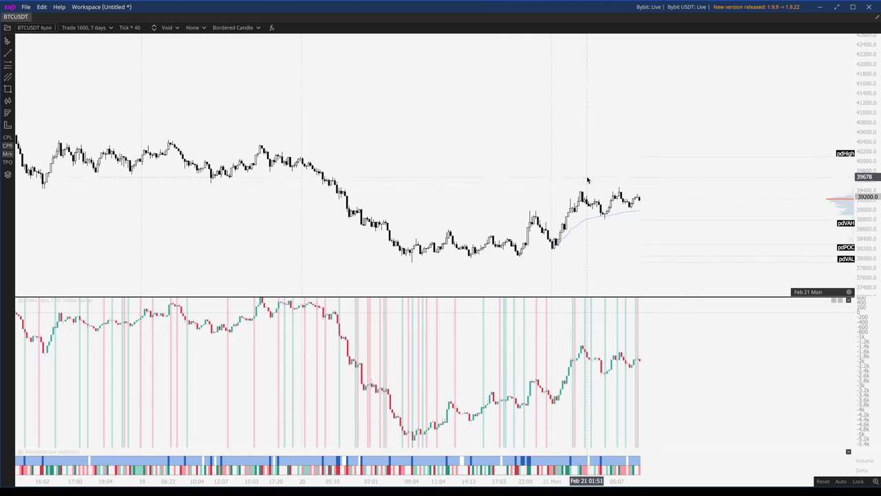
scroll(586, 181, down, 3)
drag(867, 237, 867, 206)
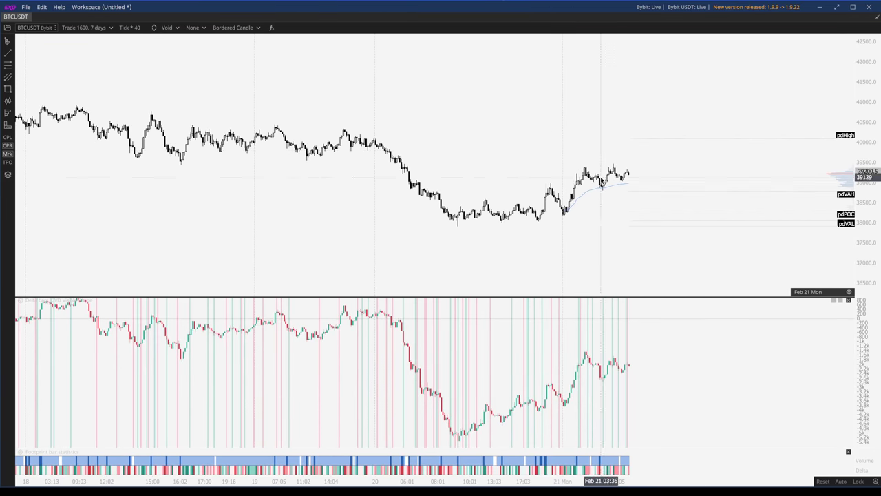
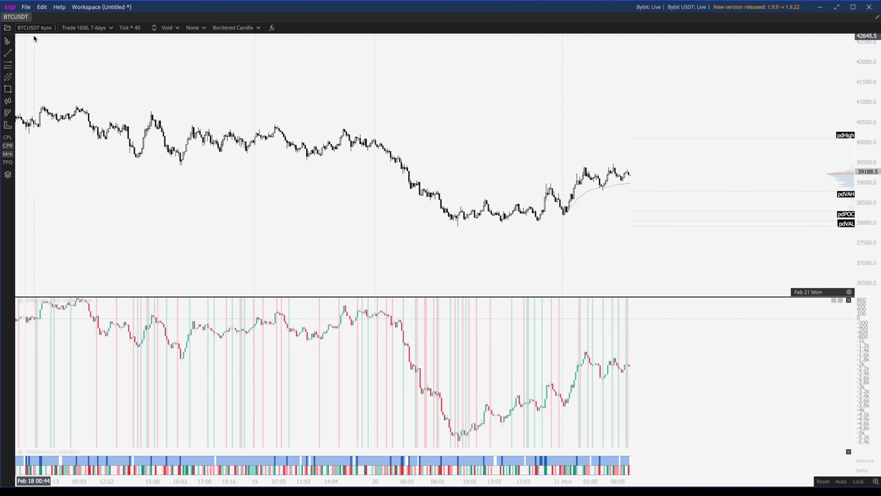
scroll(437, 190, down, 3)
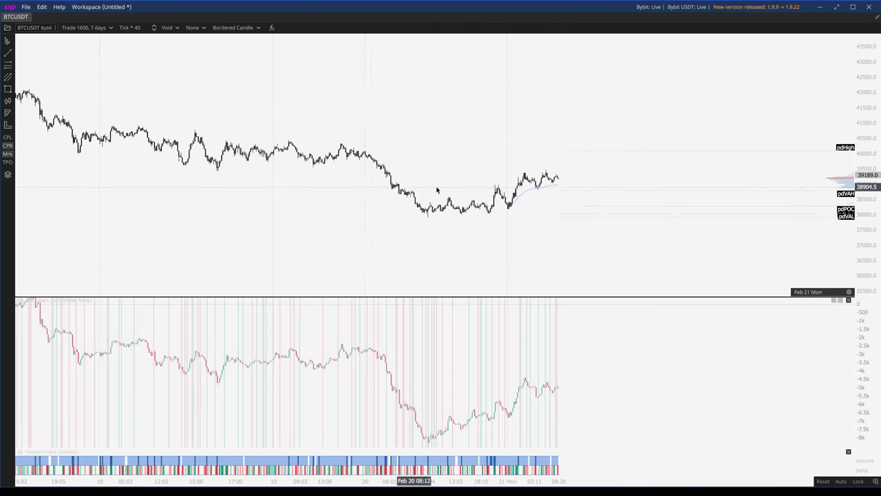
scroll(572, 199, up, 3)
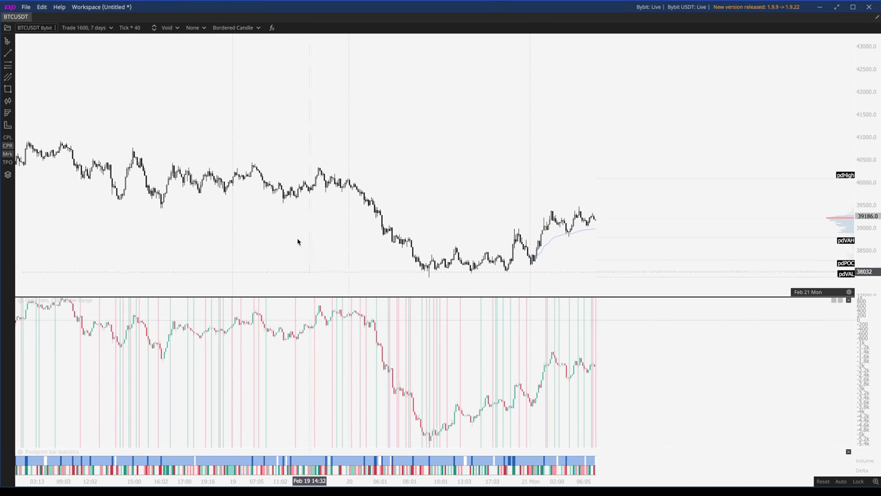
scroll(486, 199, up, 3)
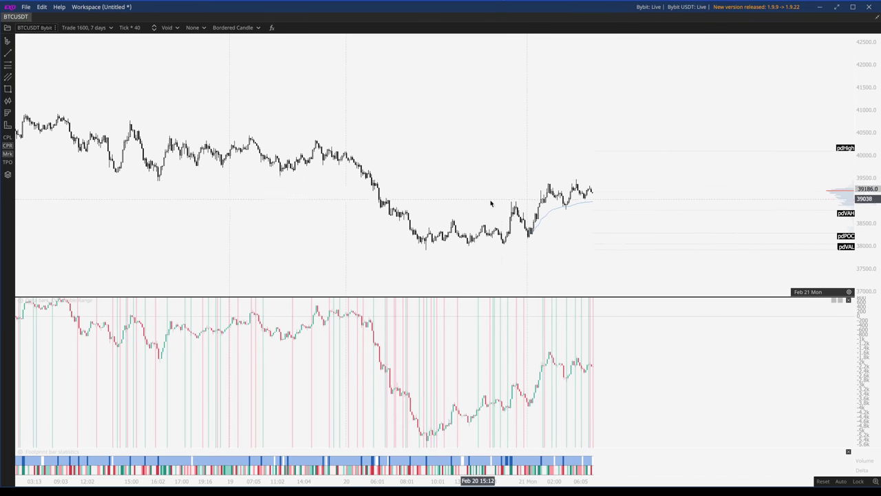
scroll(510, 195, down, 4)
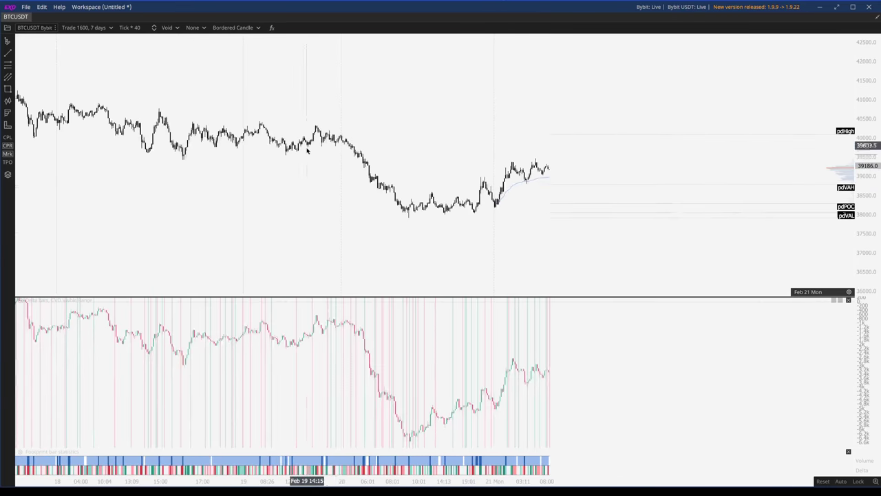
scroll(349, 209, down, 3)
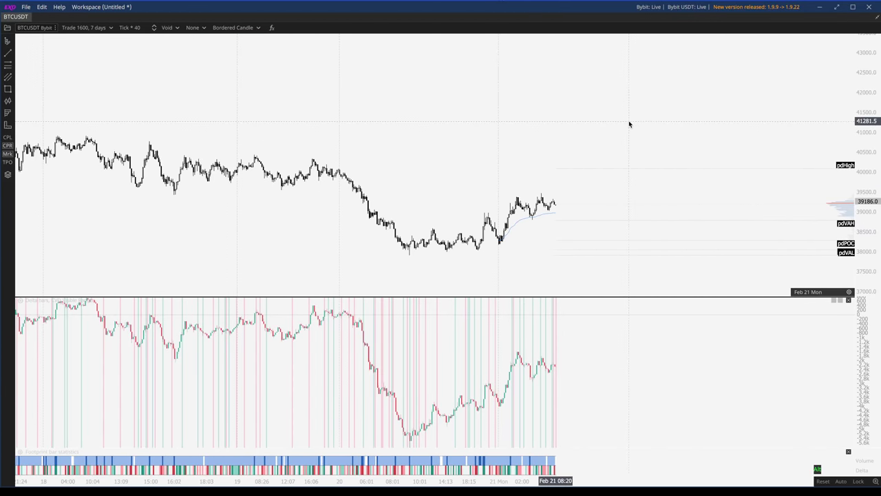
Step: Connect the two Feb 19 highs with freehand lines on price and CVD, circle the second high, and draw arrows down the following sell-off
mouse_move(7, 100)
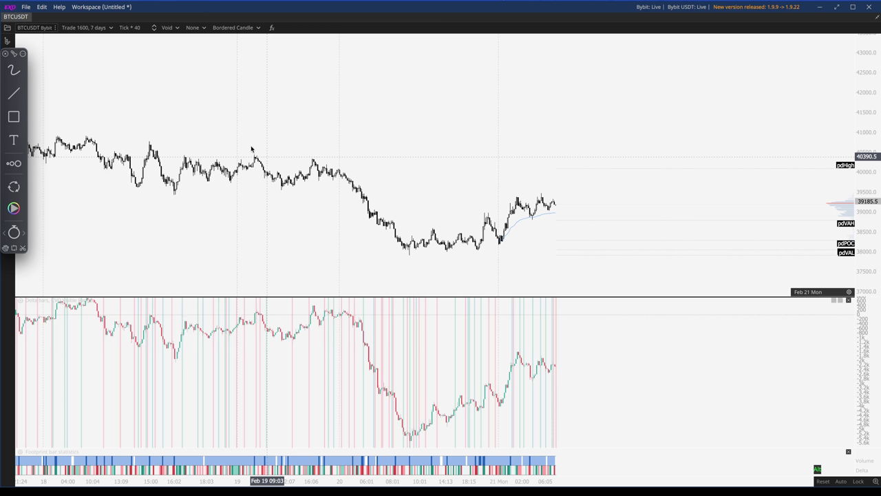
drag(251, 148, 316, 155)
drag(258, 312, 313, 306)
mouse_move(317, 158)
mouse_down()
mouse_move(304, 180)
mouse_move(318, 152)
mouse_up()
mouse_move(317, 302)
mouse_down()
mouse_move(309, 315)
mouse_move(321, 315)
mouse_up()
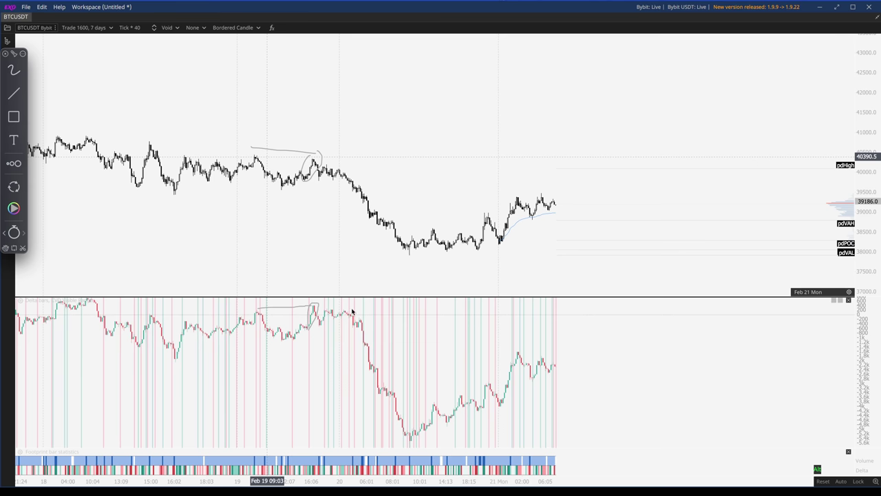
drag(320, 158, 365, 183)
mouse_move(374, 315)
mouse_down()
mouse_move(380, 360)
mouse_move(400, 371)
mouse_up()
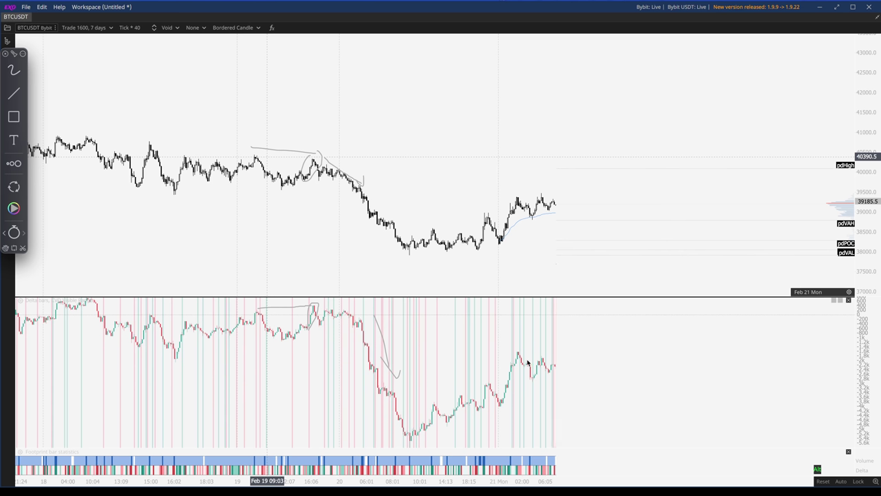
Step: Circle the Feb 21 pullback low on CVD and price, draw a support line through it, and mark the price highs above with horizontal lines
mouse_move(527, 359)
mouse_down()
mouse_move(527, 387)
mouse_move(515, 371)
mouse_up()
mouse_move(522, 213)
mouse_down()
mouse_move(527, 203)
mouse_move(533, 223)
mouse_move(535, 205)
mouse_move(530, 216)
mouse_up()
drag(480, 217, 584, 217)
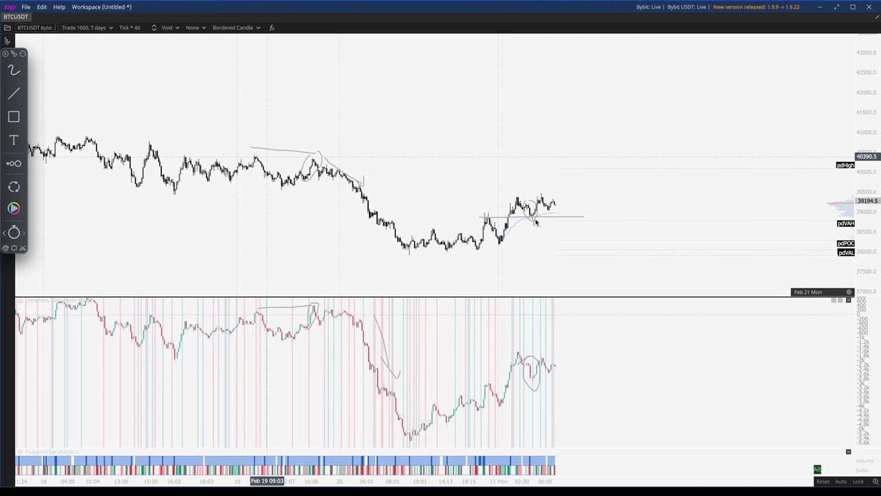
drag(542, 226, 534, 218)
drag(515, 198, 566, 194)
drag(511, 198, 562, 198)
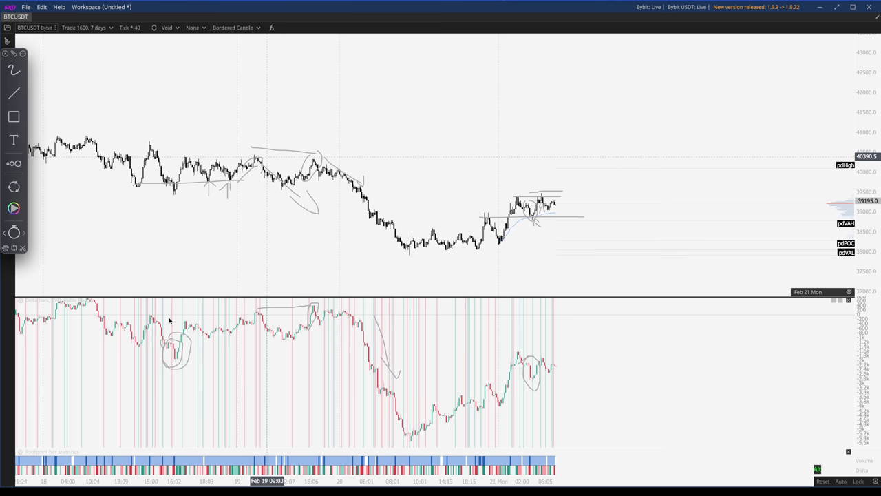
Step: Clear the freehand annotations and compare the Feb 18 to Feb 21 price swings with the cumulative delta bars
scroll(275, 230, up, 5)
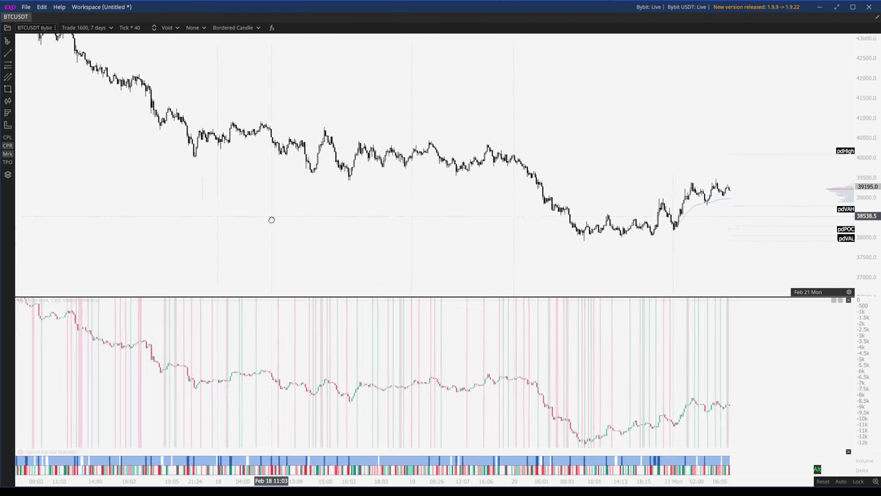
scroll(271, 219, down, 2)
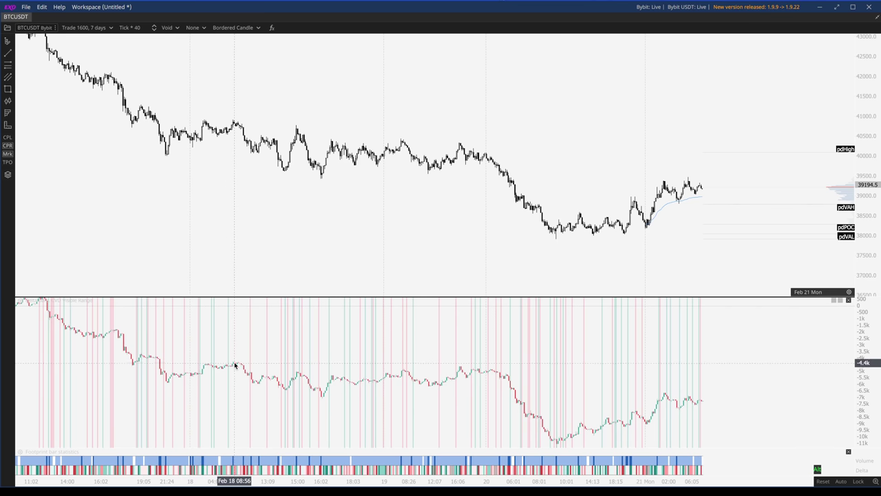
scroll(411, 397, up, 3)
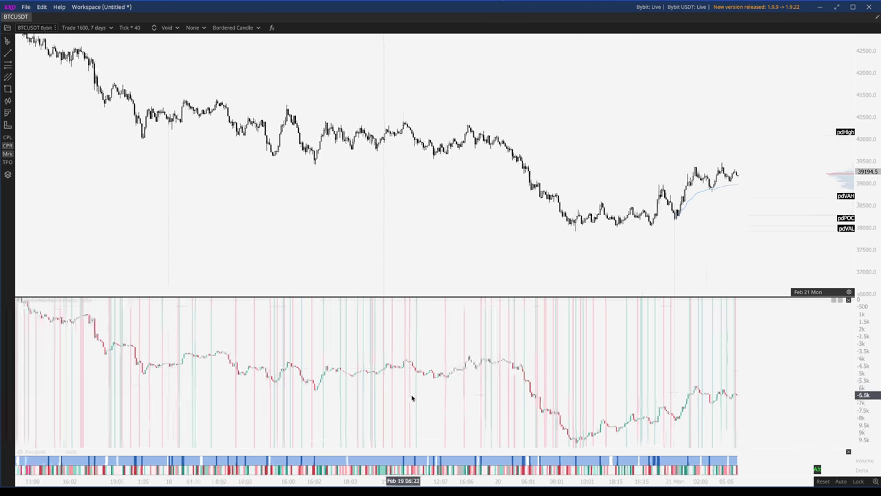
drag(553, 185, 503, 171)
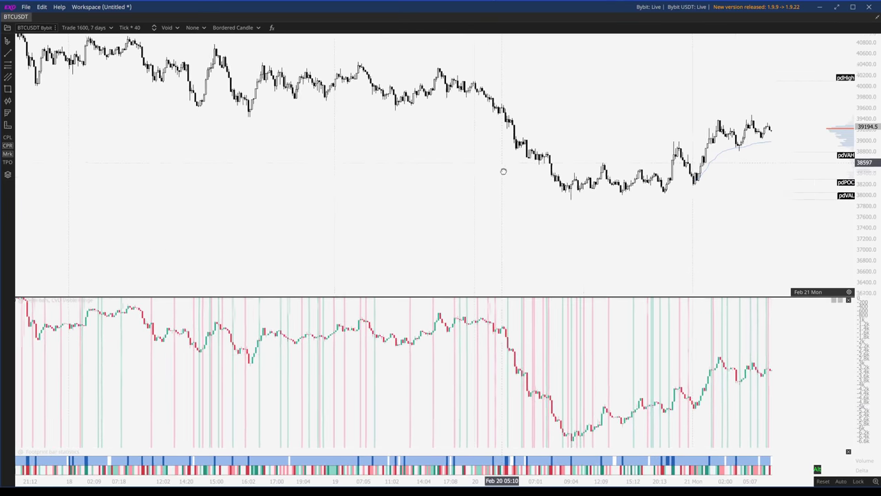
drag(611, 418, 569, 407)
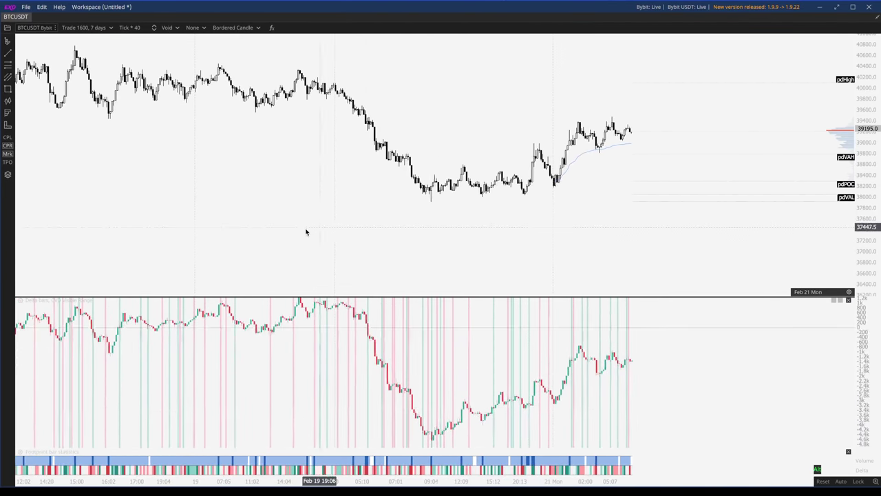
Step: Examine the Feb 15 to Feb 17 highs on price and cumulative delta, rescaling the delta axis to fit the bars
scroll(322, 214, down, 2)
scroll(323, 215, left, 10)
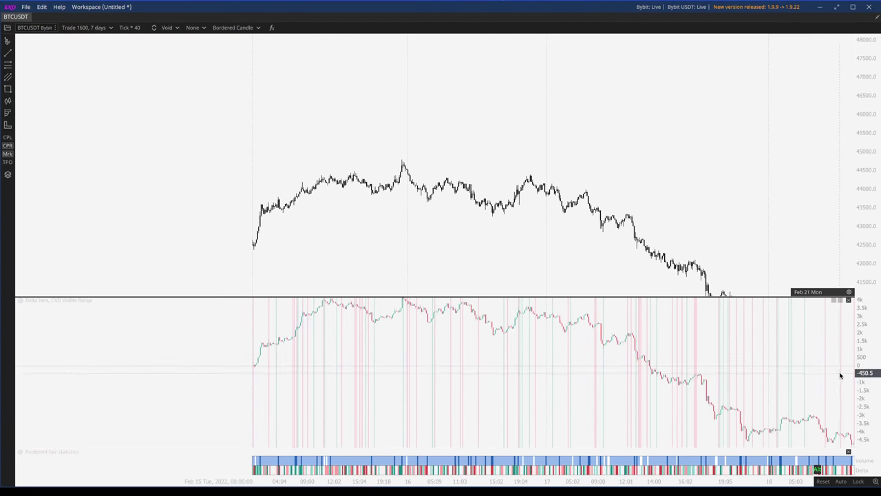
drag(863, 372, 863, 383)
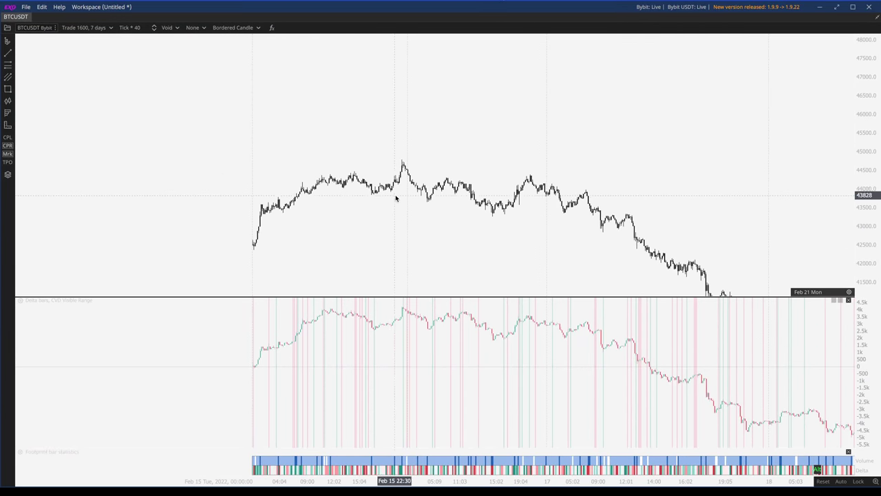
scroll(398, 196, up, 1)
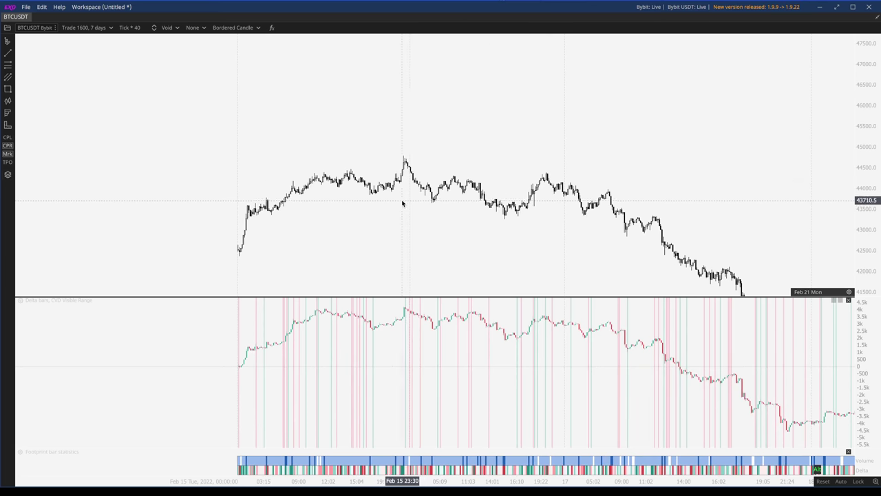
scroll(405, 199, up, 1)
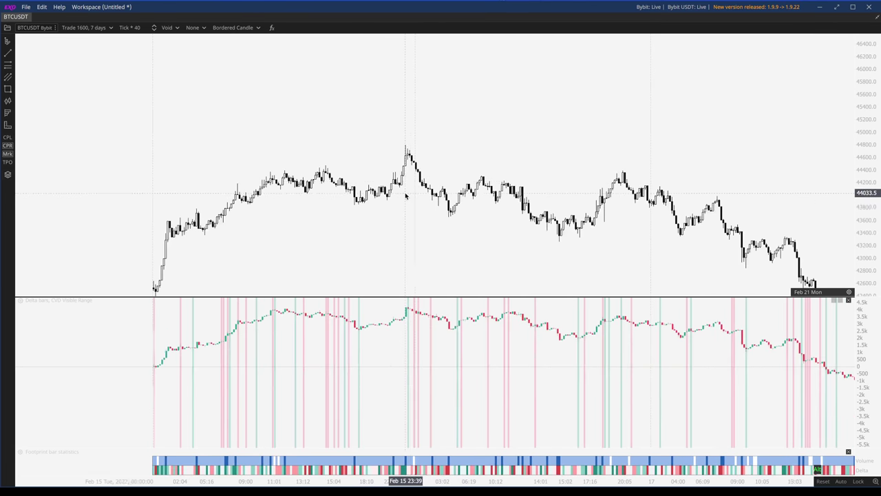
scroll(405, 196, down, 1)
drag(464, 207, 406, 201)
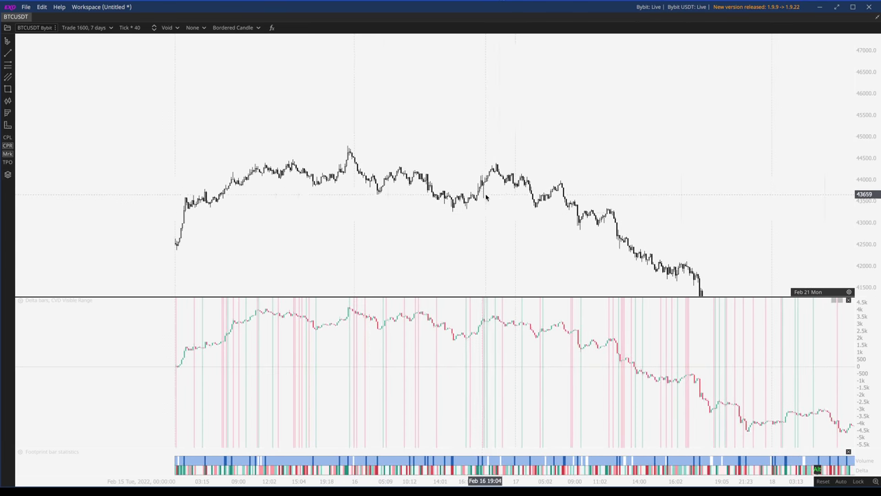
scroll(482, 200, down, 2)
scroll(499, 203, up, 2)
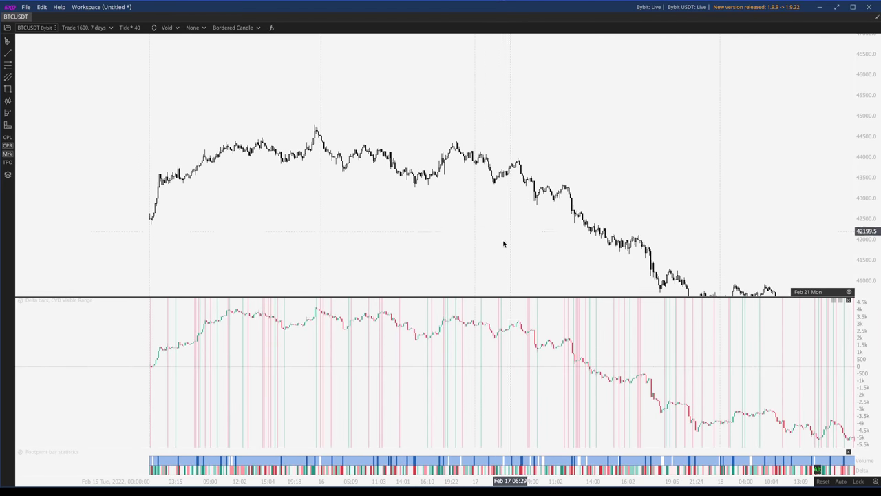
scroll(328, 244, right, 5)
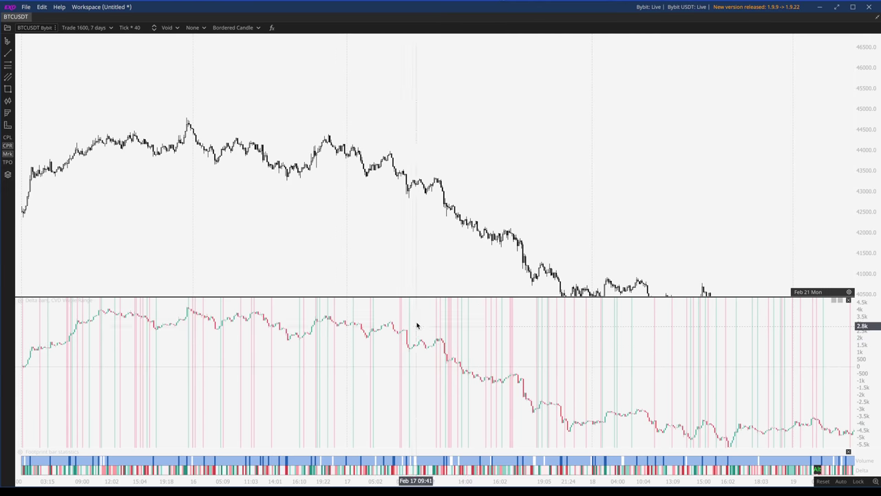
Step: Return to the Feb 18 to Feb 21 range and bring the cumulative delta bars back into view beneath price
scroll(417, 326, right, 10)
scroll(455, 219, right, 10)
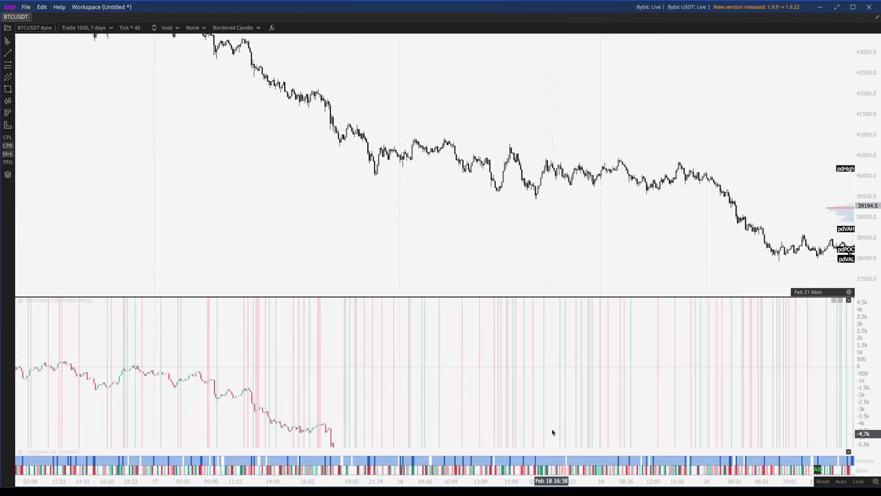
scroll(531, 403, left, 10)
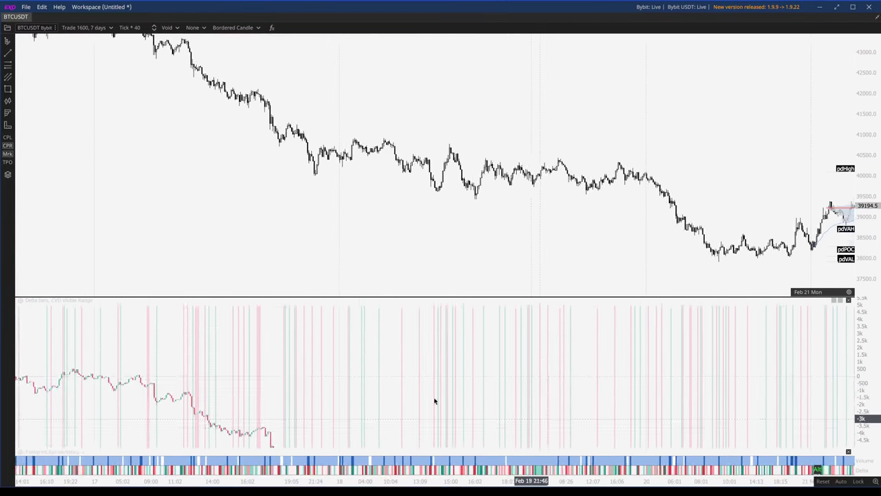
scroll(512, 405, right, 2)
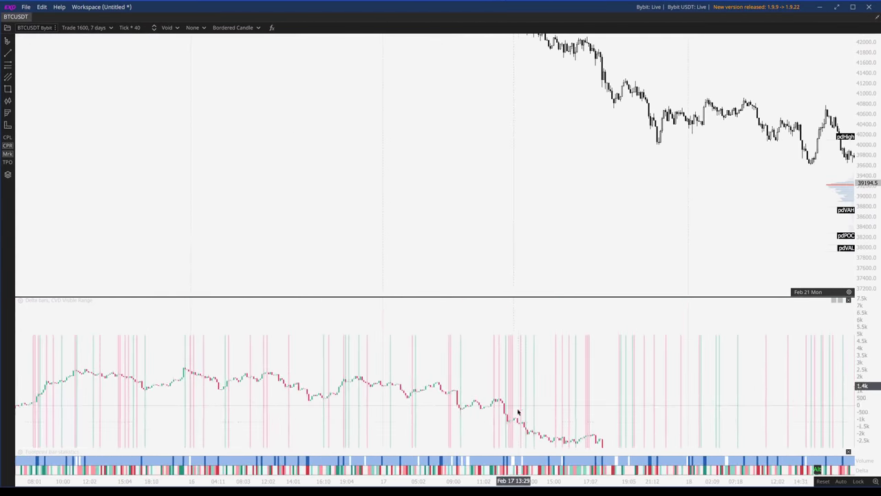
scroll(488, 403, left, 3)
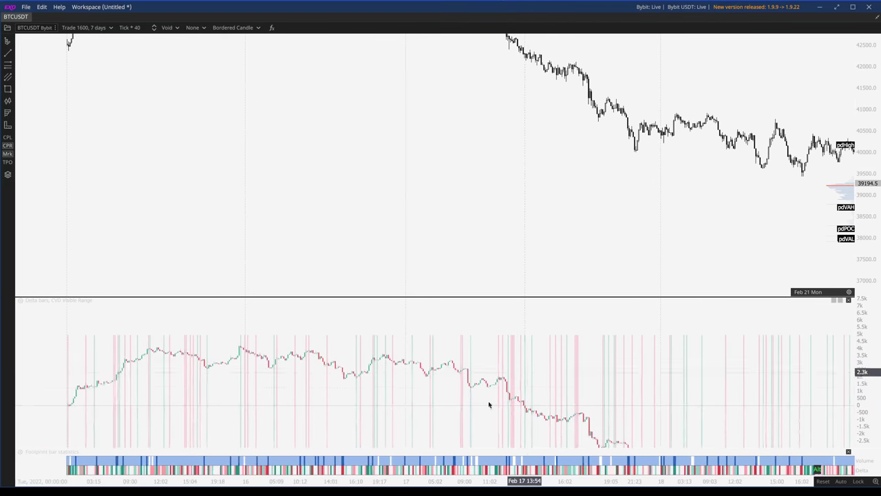
scroll(660, 195, right, 10)
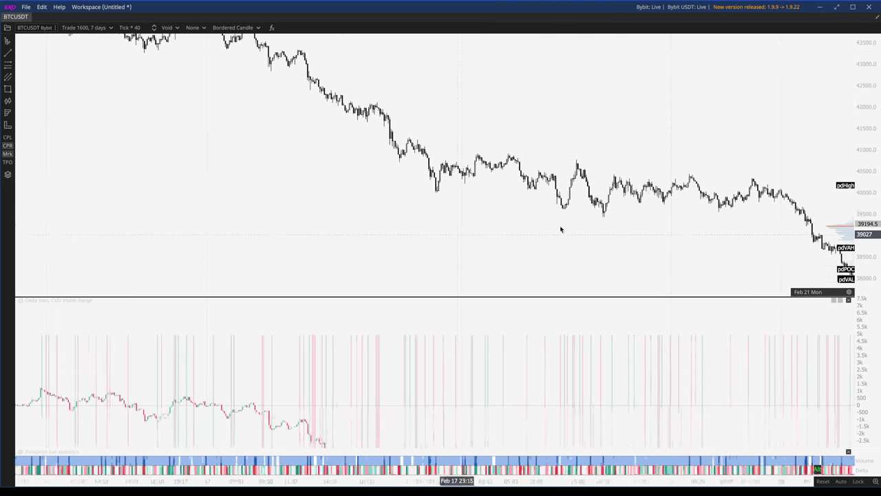
scroll(635, 218, right, 3)
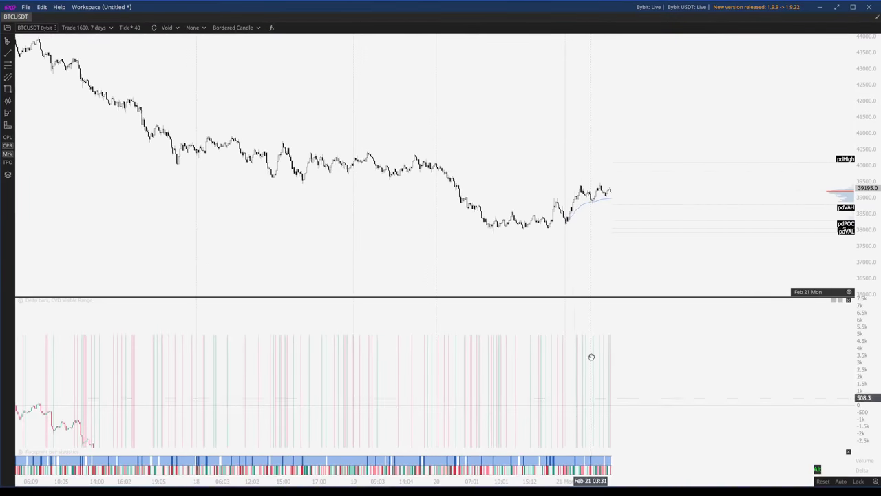
scroll(413, 273, up, 2)
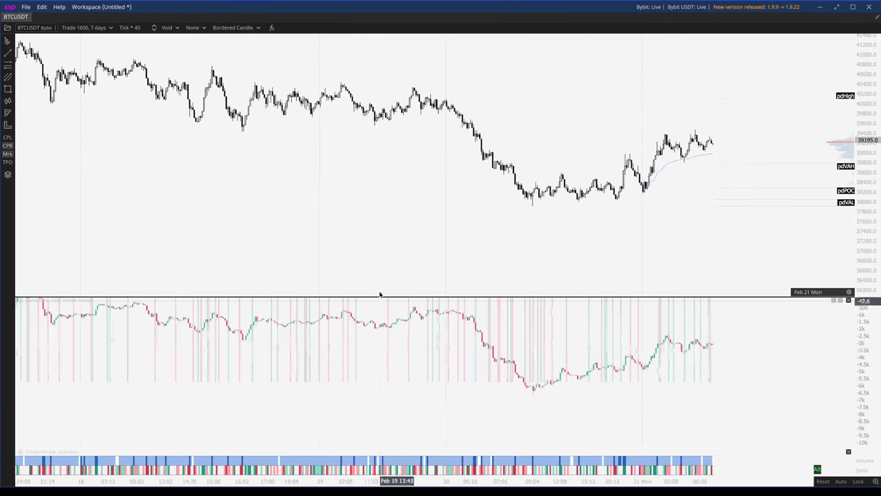
Step: Examine the Feb 20 low around 09:00 on price, cumulative delta and the footprint bar statistics
scroll(537, 271, up, 2)
scroll(561, 244, right, 3)
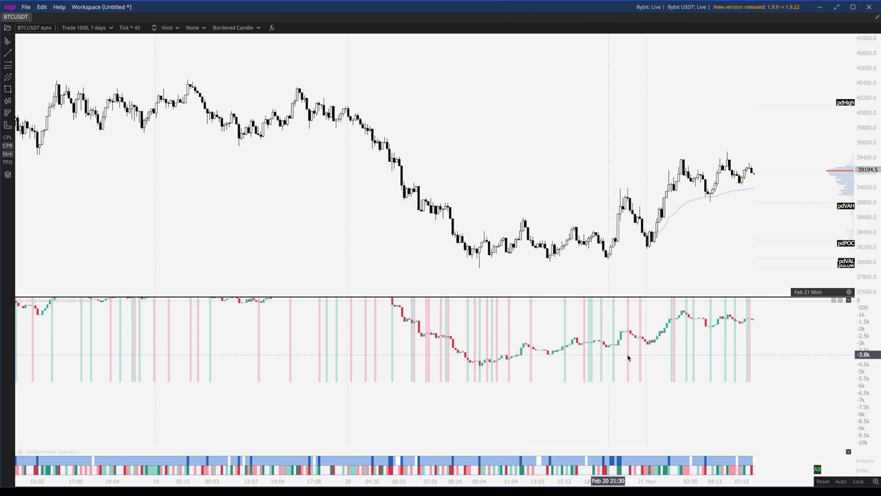
scroll(627, 358, right, 3)
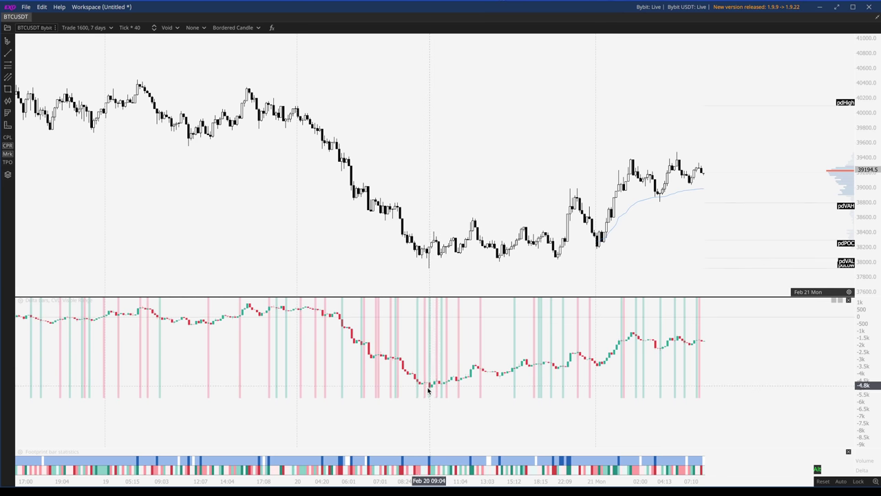
scroll(428, 392, up, 8)
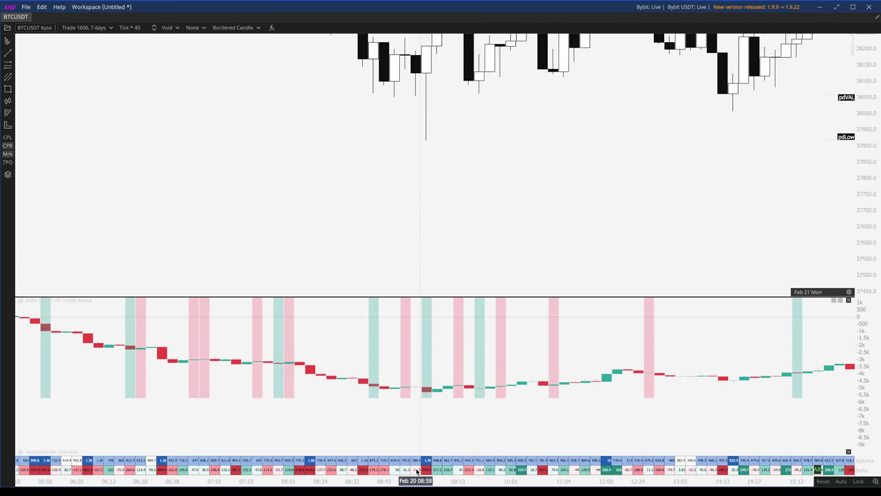
scroll(427, 290, down, 6)
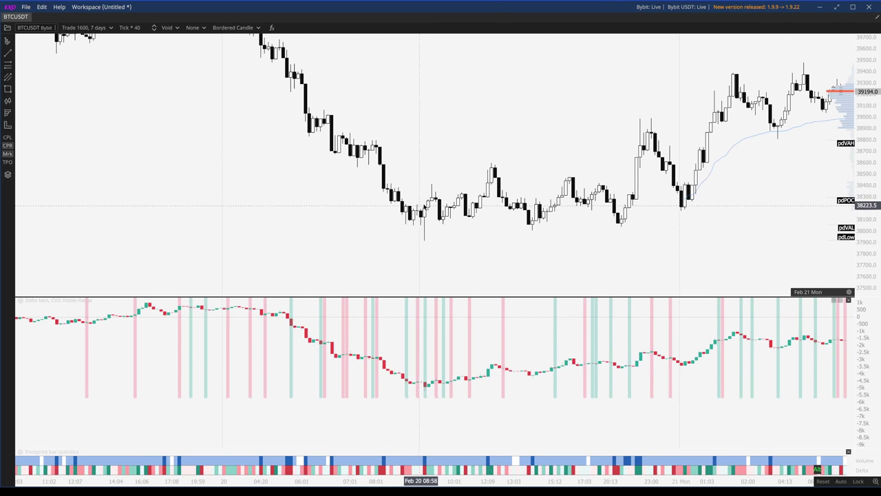
Step: Compare the Feb 19 highs and the Feb 20 decline on price with the cumulative delta bars
scroll(442, 231, down, 4)
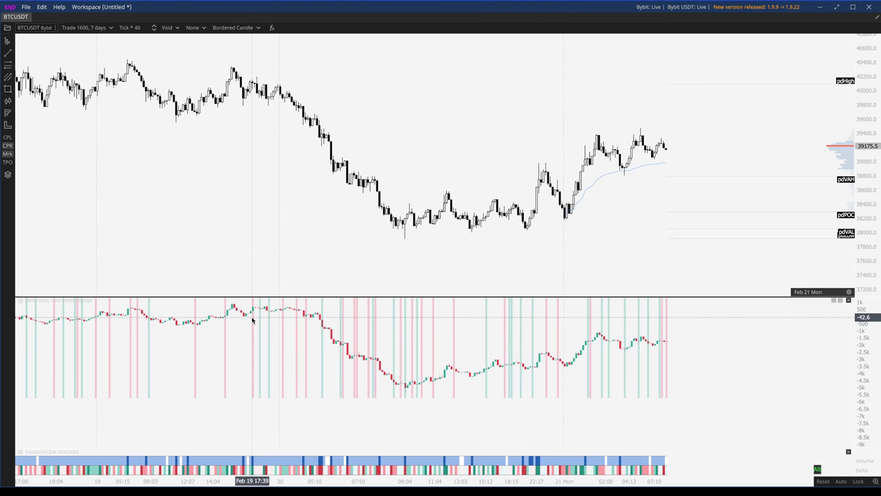
scroll(213, 154, up, 2)
scroll(240, 167, down, 3)
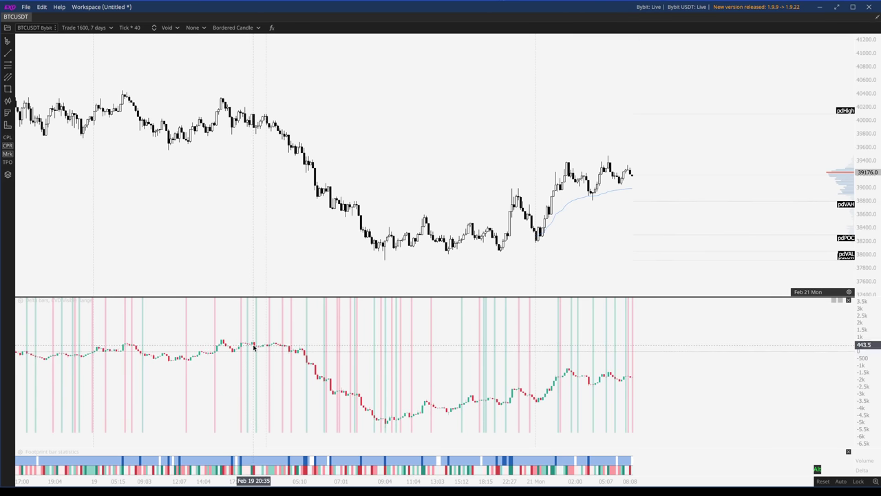
scroll(253, 346, up, 2)
scroll(245, 347, down, 3)
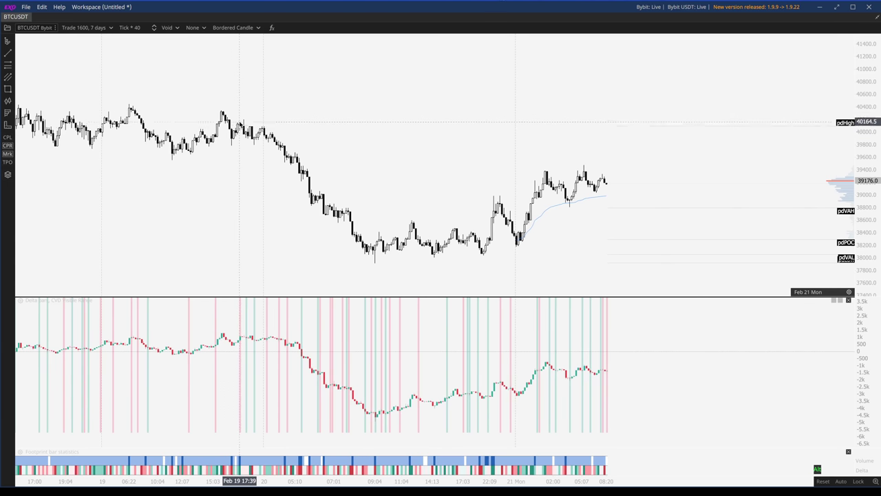
scroll(242, 351, up, 3)
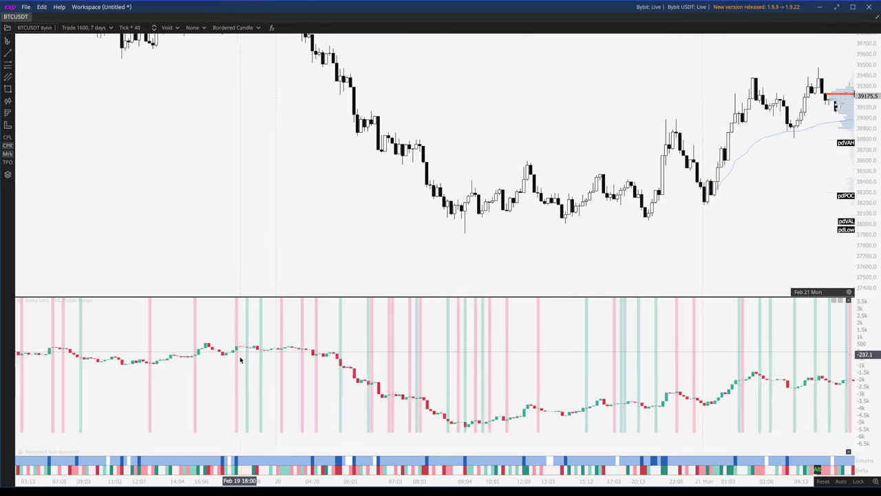
scroll(241, 351, down, 3)
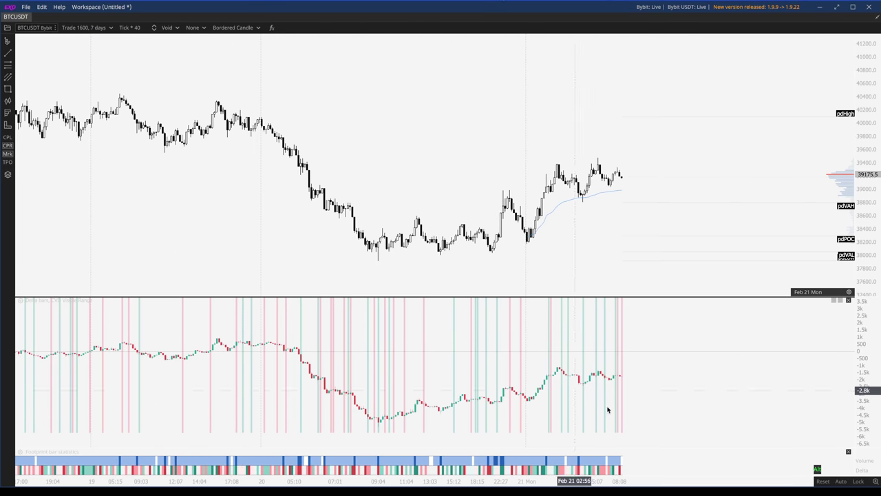
Step: Examine the rebound from late Feb 20 into Feb 21 on price against cumulative delta
scroll(605, 183, down, 5)
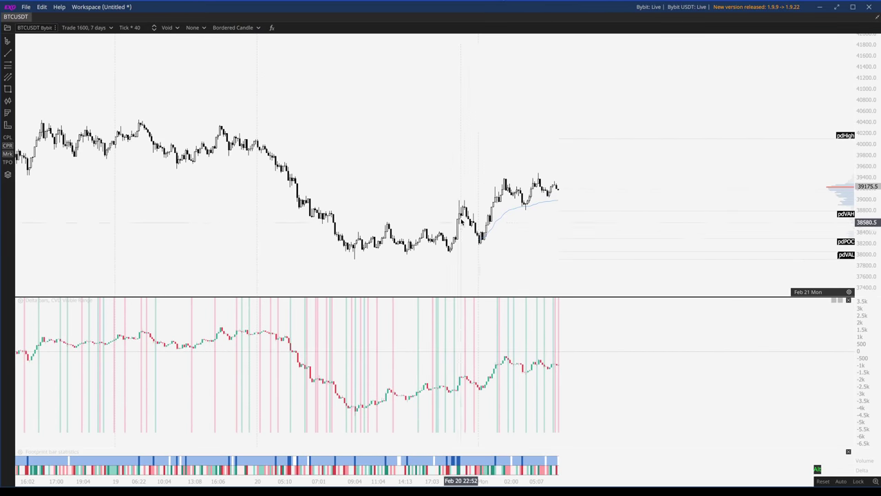
scroll(454, 282, up, 3)
scroll(427, 314, up, 2)
scroll(420, 378, down, 4)
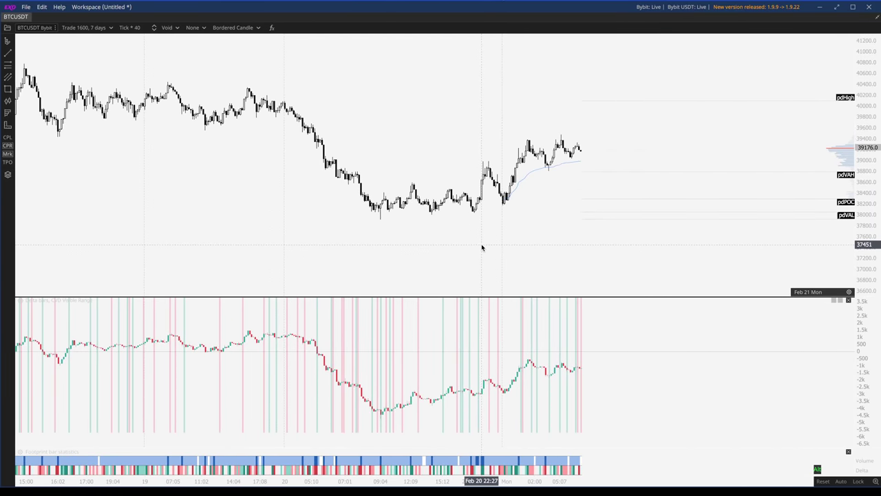
drag(525, 281, 453, 273)
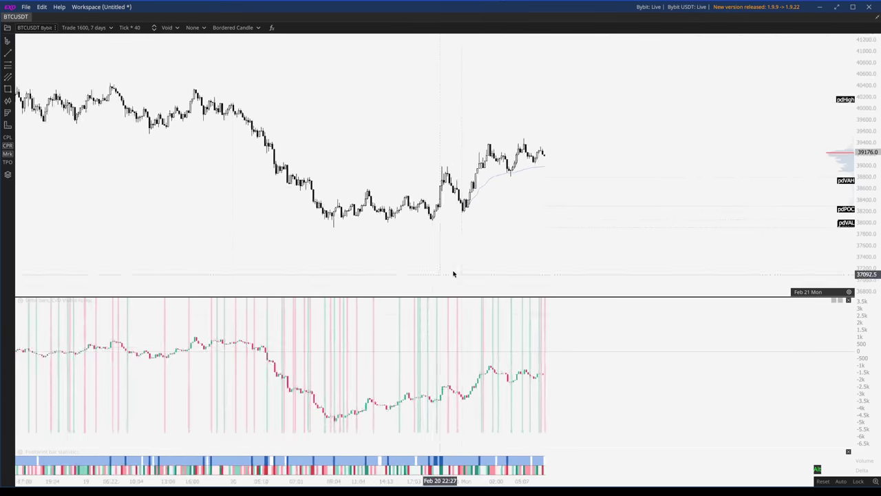
scroll(357, 289, down, 2)
Step: Set the BTCUSDT chart to 2600-trade bars over 7 days
scroll(354, 223, up, 5)
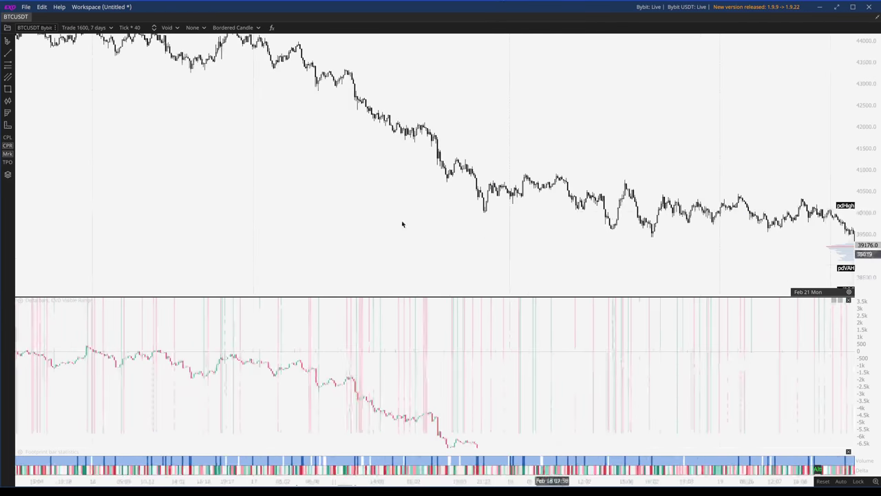
scroll(402, 224, down, 3)
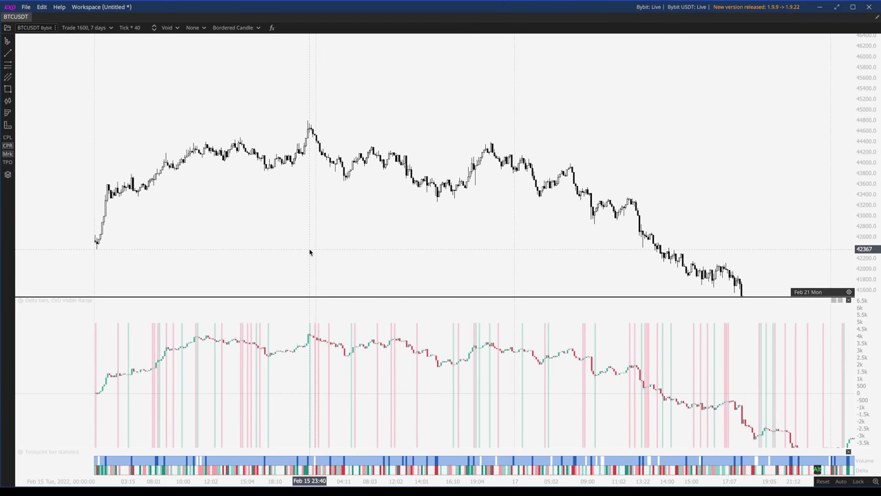
scroll(310, 252, down, 2)
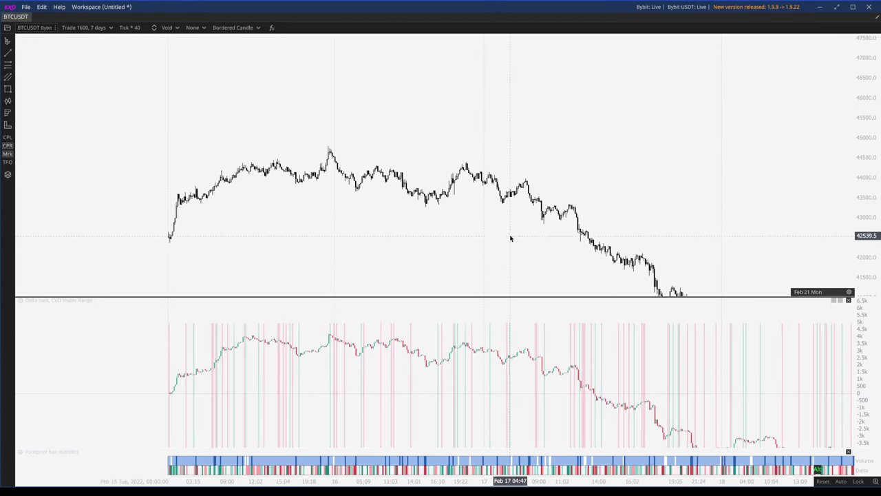
click(86, 28)
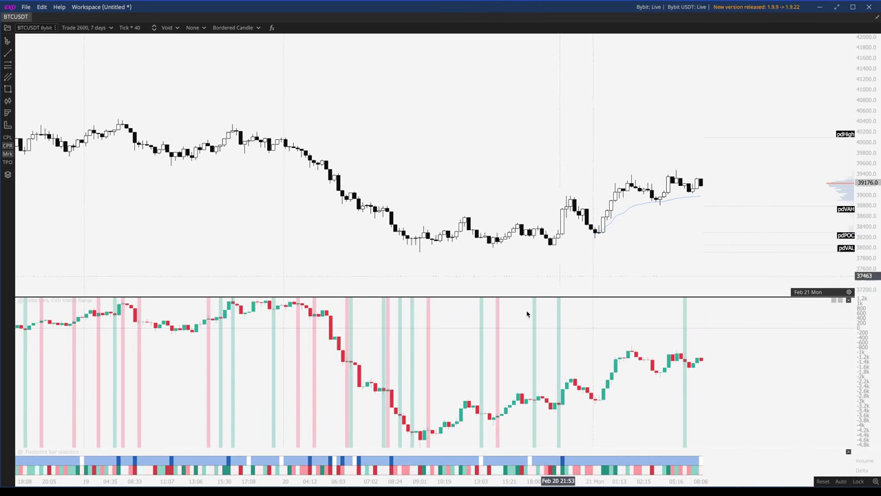
scroll(464, 240, down, 2)
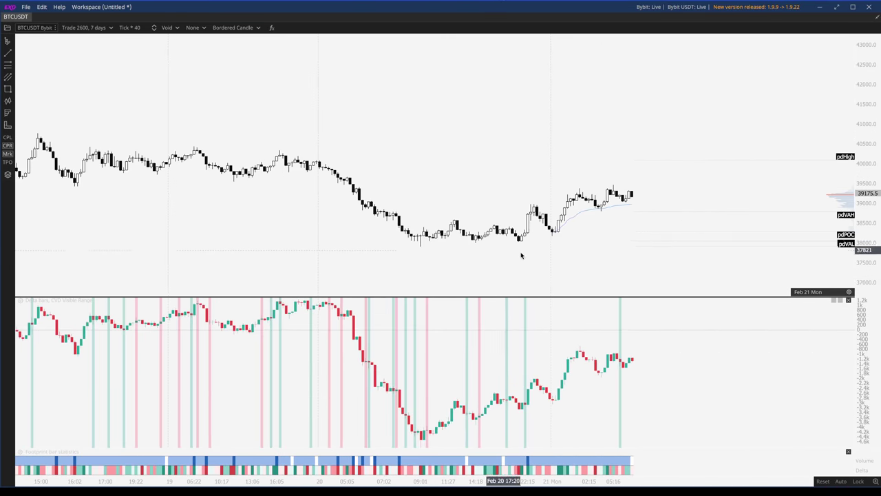
Step: Examine the Feb 15 to Feb 17 highs and the following decline on price and cumulative delta with the larger bars
scroll(403, 218, left, 5)
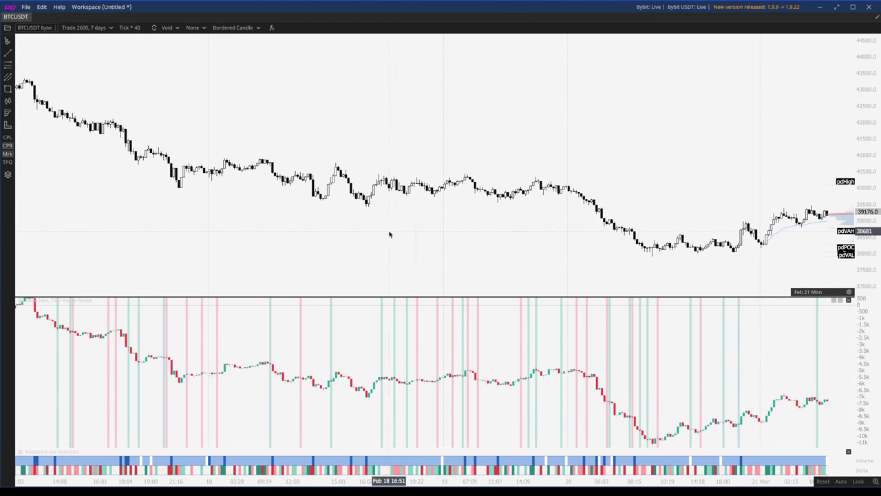
scroll(434, 227, left, 5)
scroll(358, 214, left, 5)
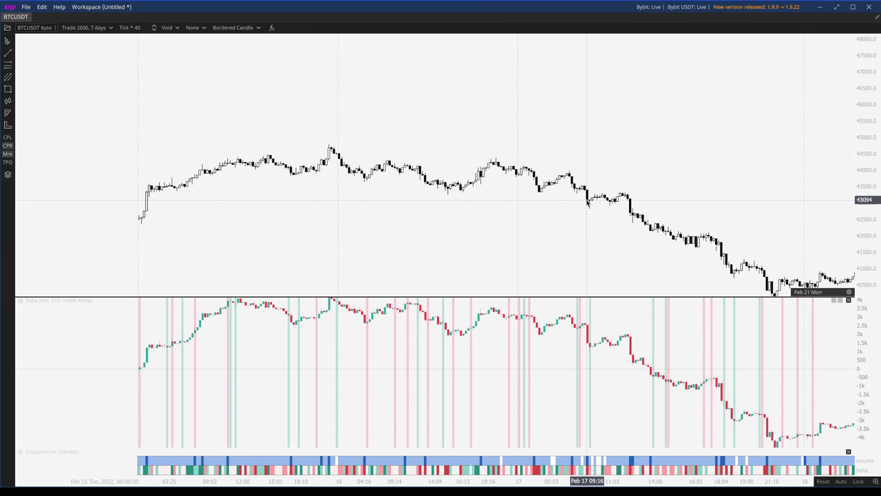
scroll(496, 223, down, 3)
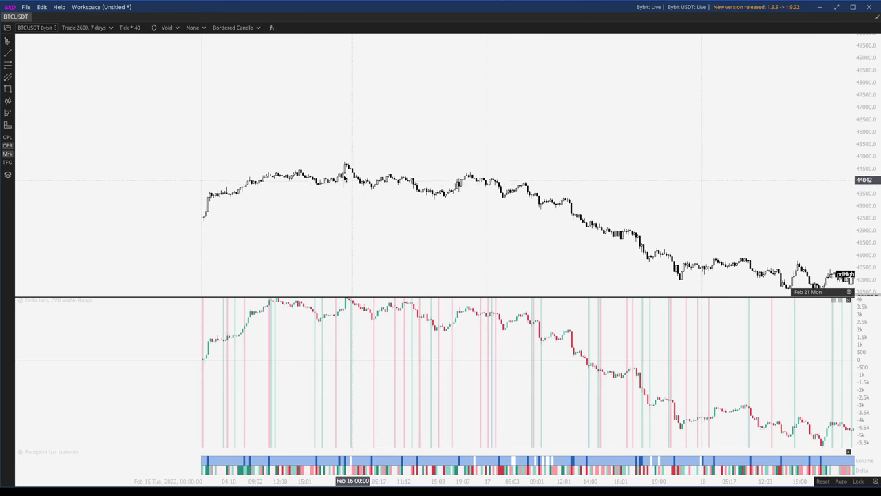
scroll(345, 178, up, 3)
scroll(552, 192, right, 2)
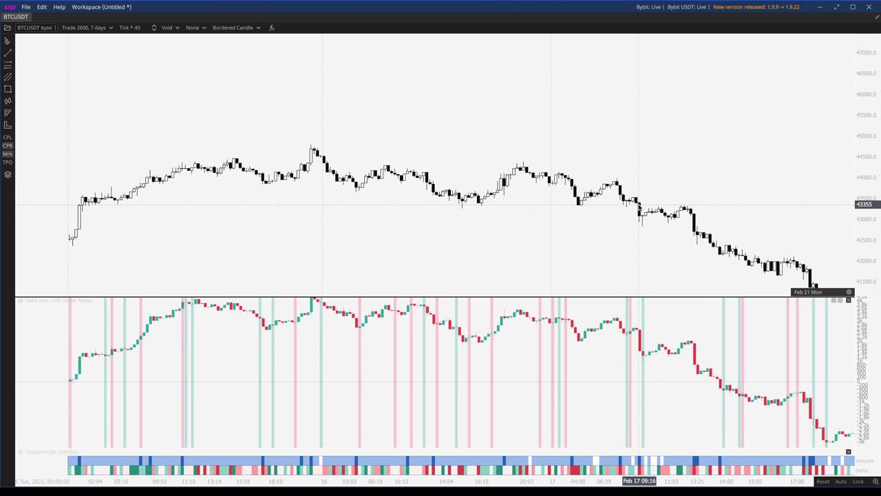
scroll(644, 227, down, 5)
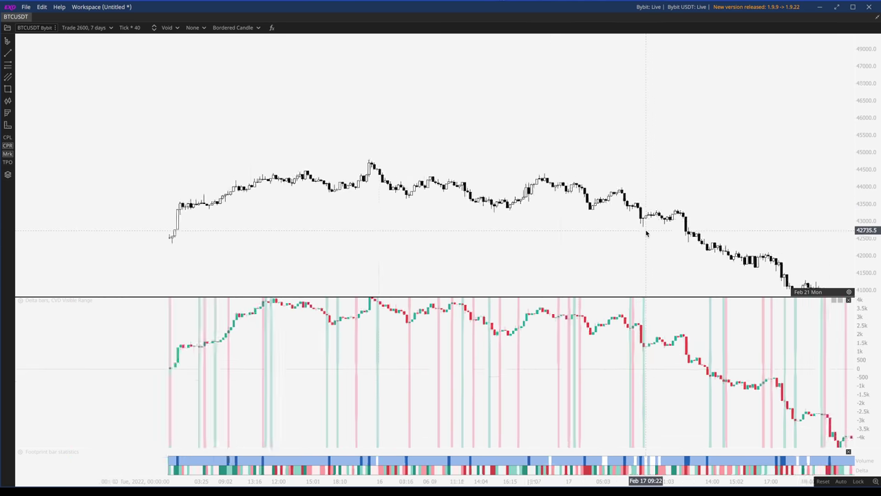
Step: Return to the Feb 18 to Feb 21 range and compare its price swings with cumulative delta, rescaling the price axis
drag(678, 186, 505, 156)
scroll(643, 234, up, 8)
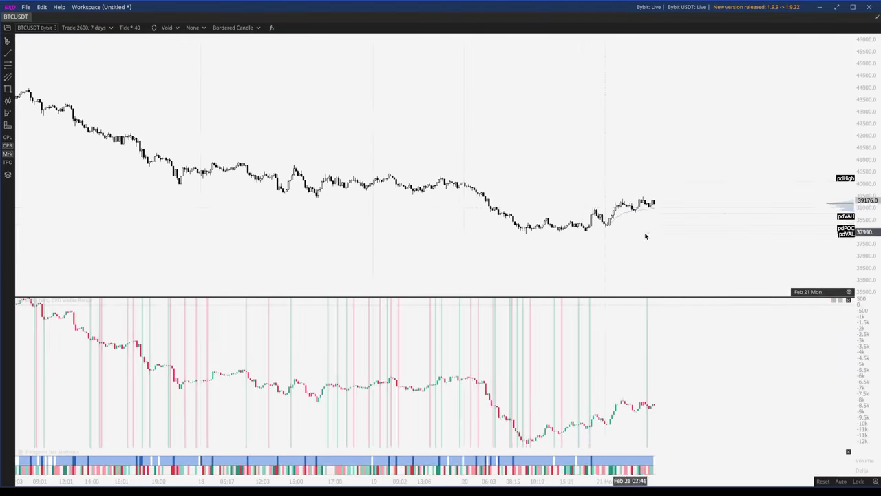
scroll(537, 207, down, 1)
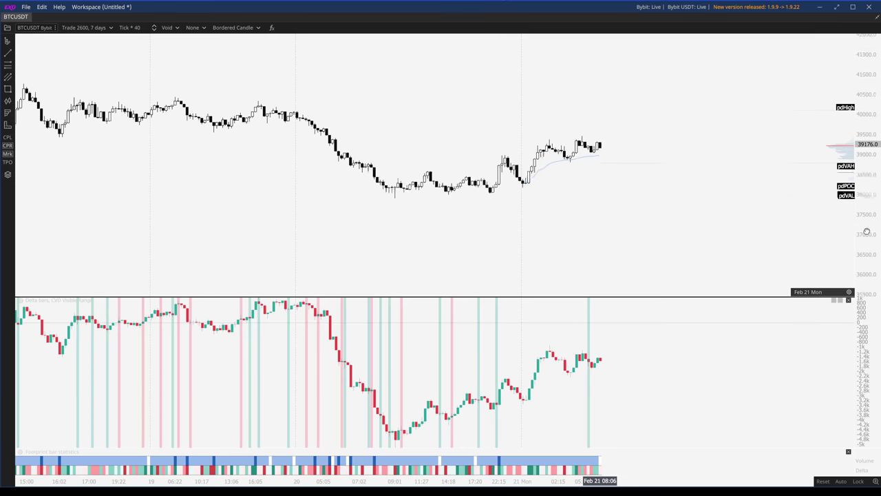
scroll(521, 225, up, 1)
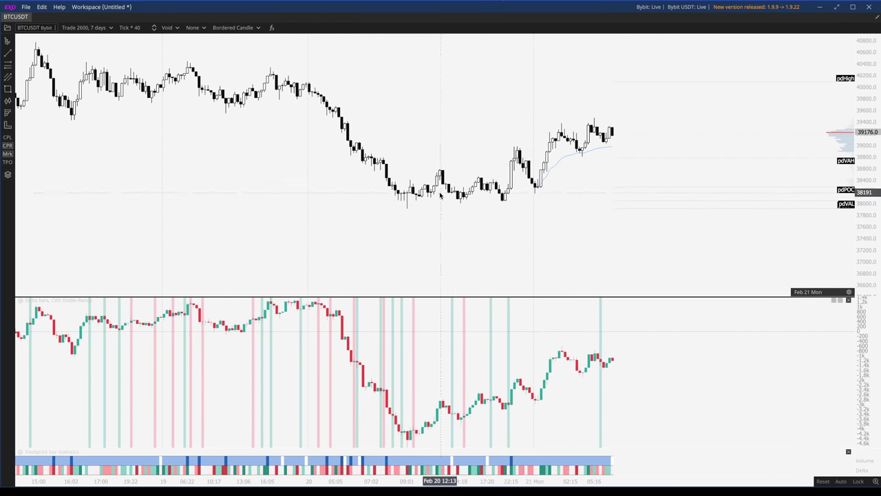
scroll(153, 152, up, 2)
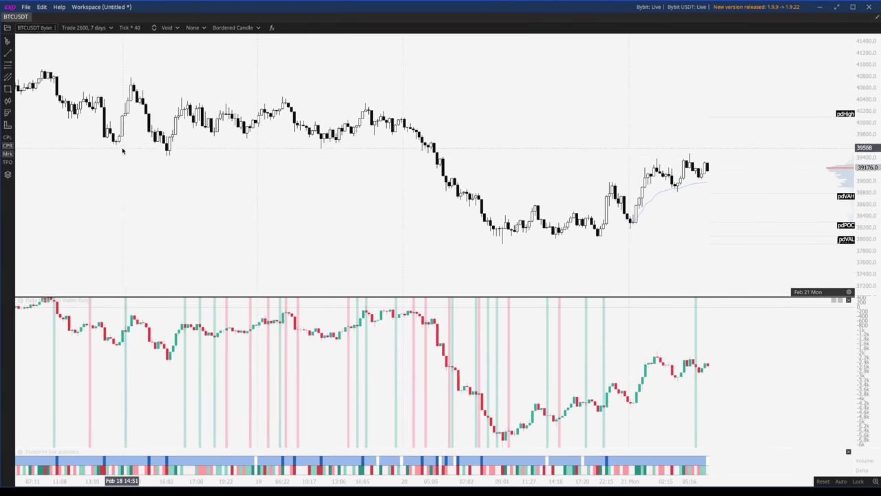
scroll(408, 172, down, 3)
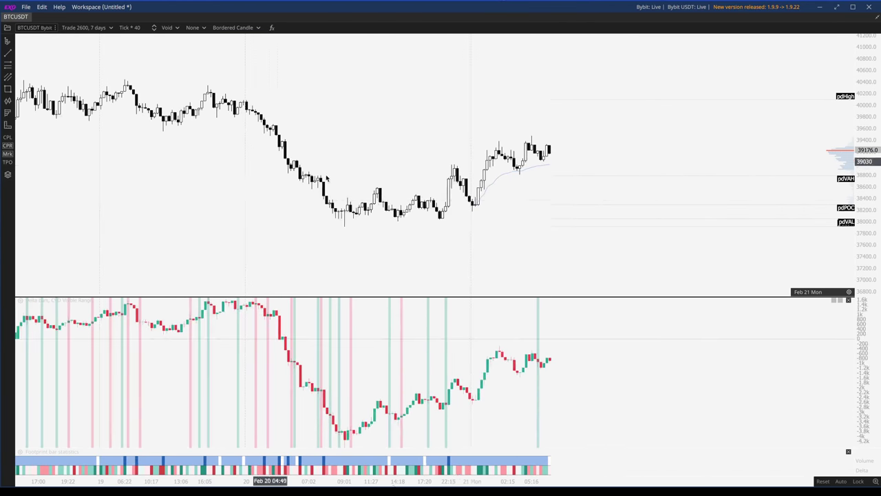
Step: Examine the Feb 20 swing high around 22:54 and the pullback into Feb 21 on price and cumulative delta
scroll(440, 275, down, 1)
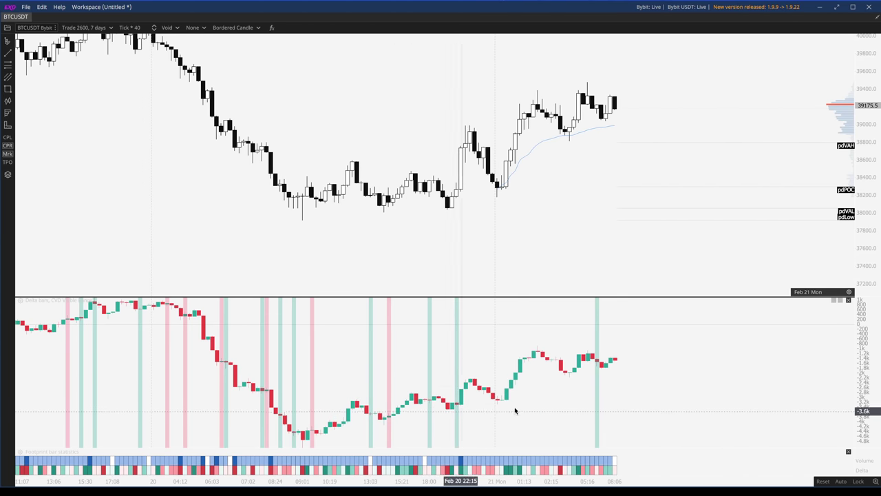
scroll(506, 402, up, 2)
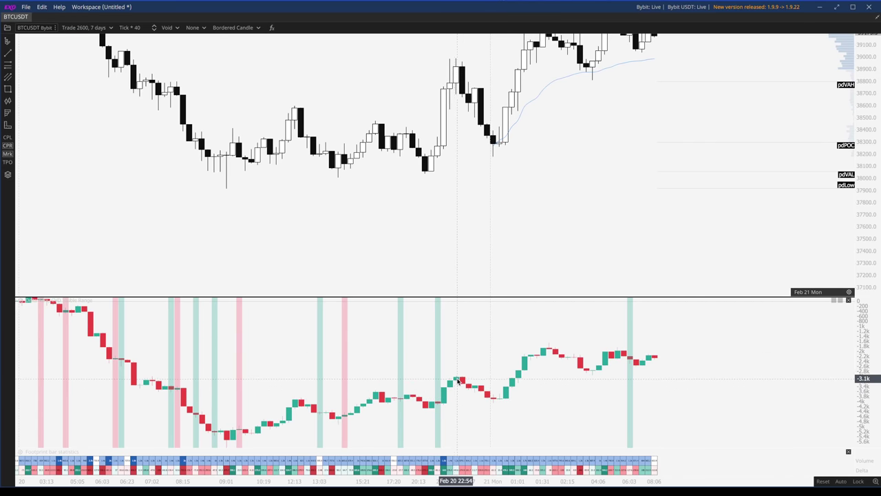
drag(460, 195, 462, 211)
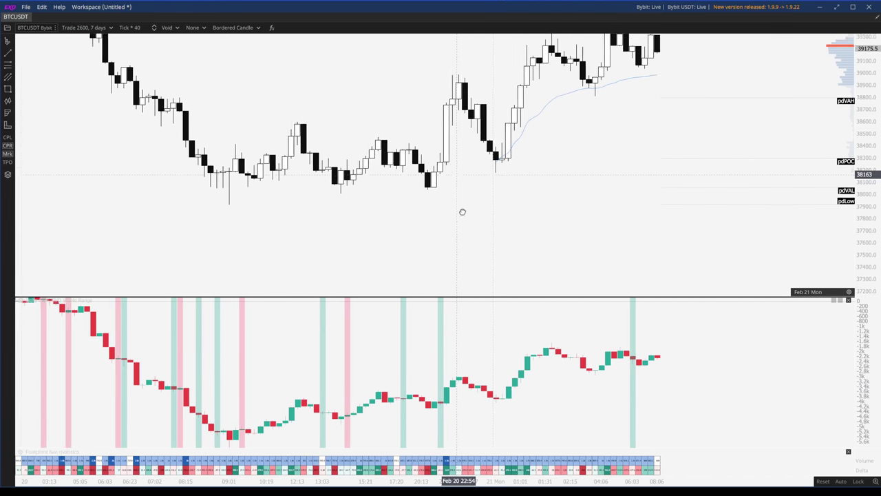
scroll(462, 211, down, 2)
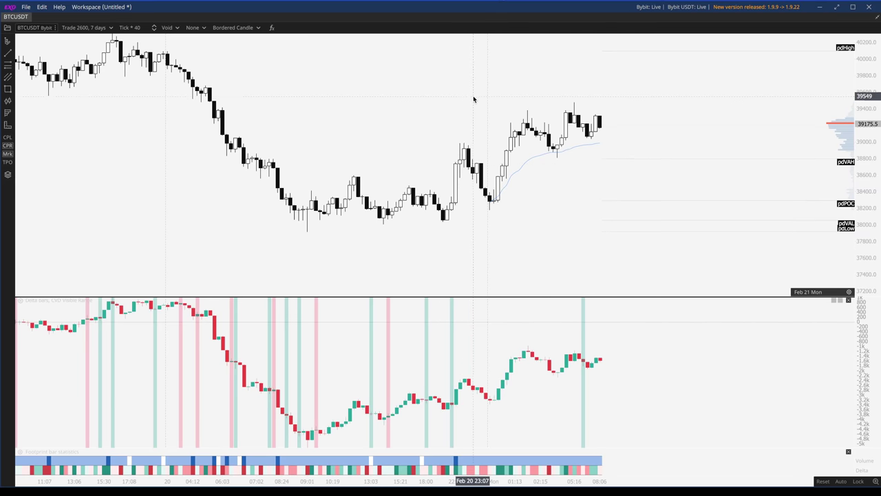
Step: Review the multi-session decline from Feb 17 to Feb 21 on price and cumulative delta in a wider view
scroll(467, 157, down, 3)
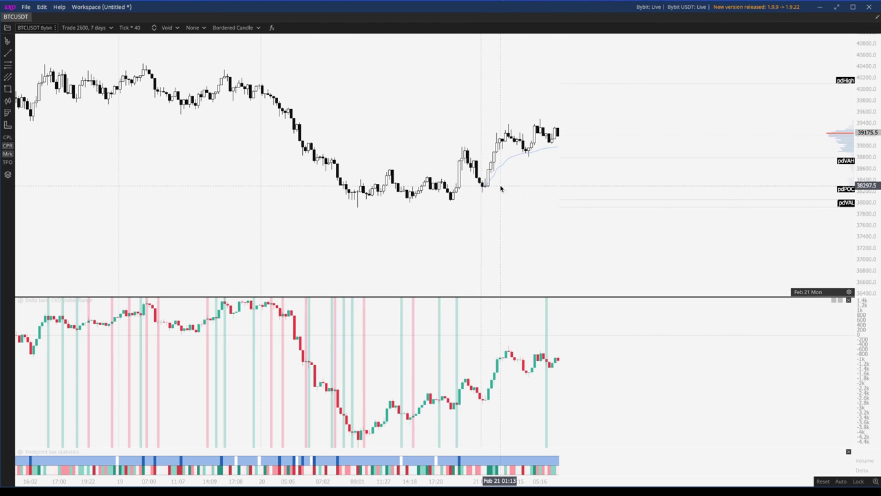
scroll(504, 182, down, 3)
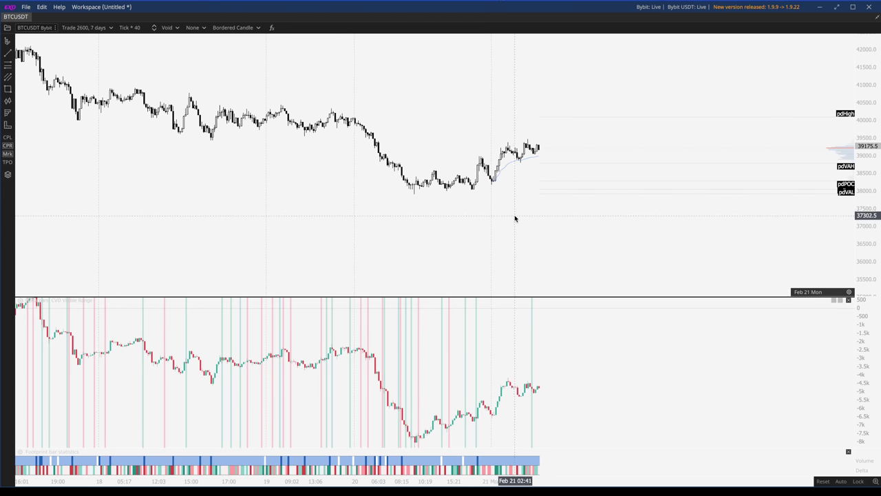
scroll(702, 248, down, 2)
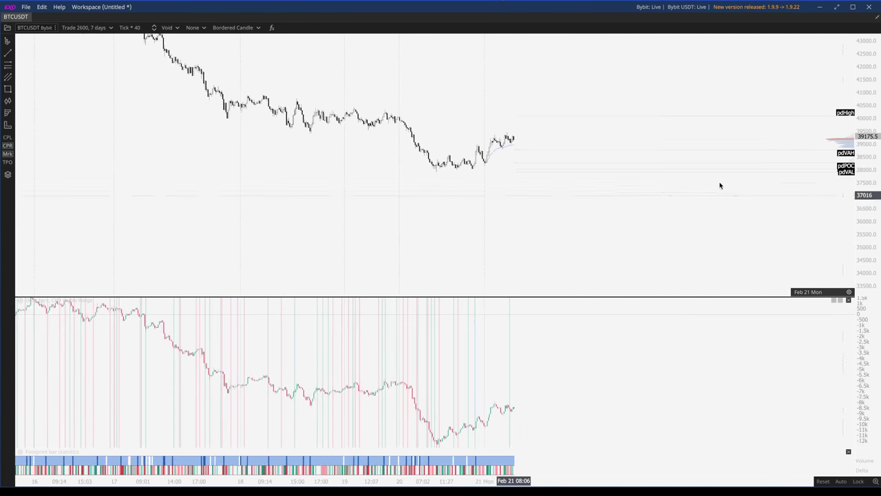
scroll(472, 156, up, 2)
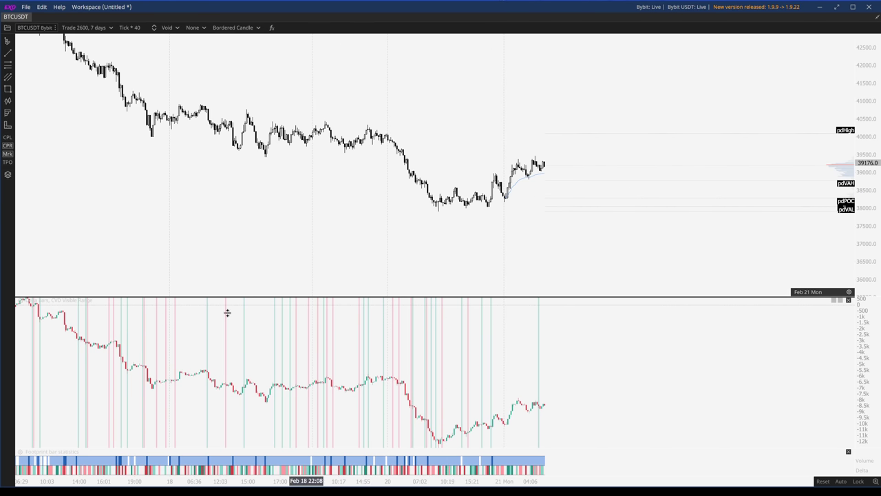
Step: Compare the Feb 15 to Feb 17 highs and the following decline with cumulative delta, continuing through to Feb 21
scroll(158, 335, down, 2)
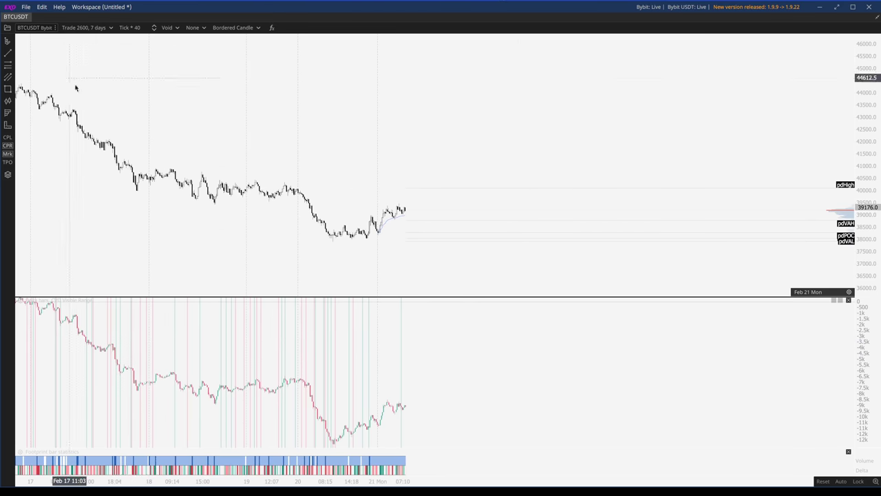
scroll(285, 191, up, 4)
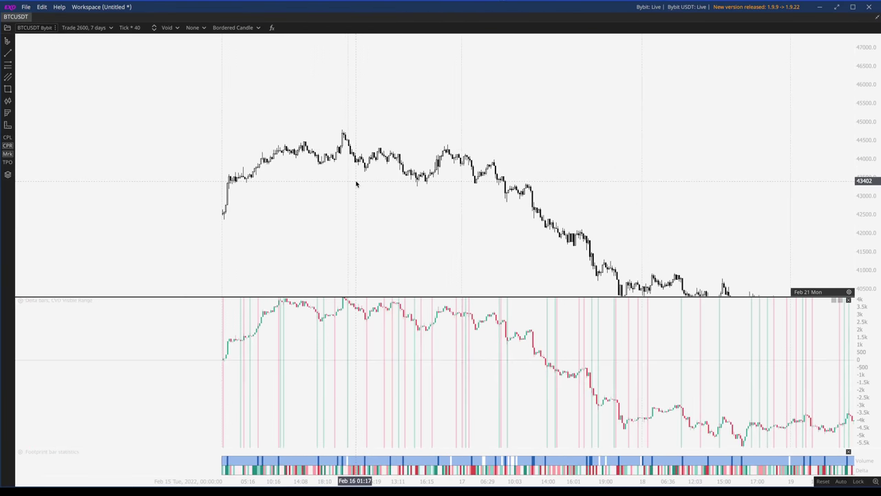
drag(330, 397, 353, 138)
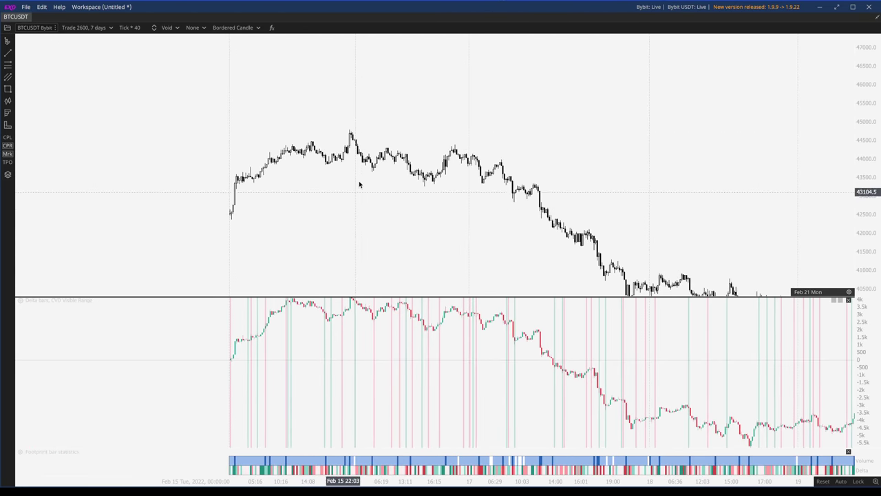
scroll(298, 113, right, 10)
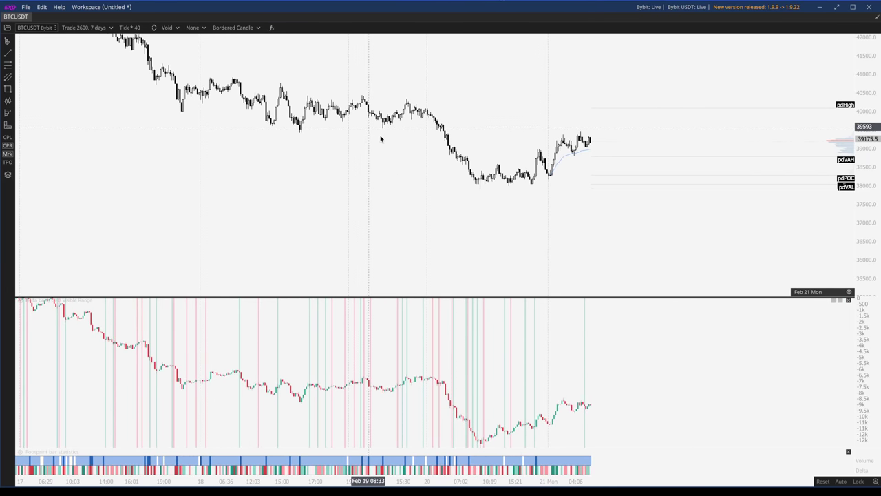
Step: Examine the Feb 20 sell-off low and the recovery into Feb 21 on price and cumulative delta
scroll(409, 165, down, 3)
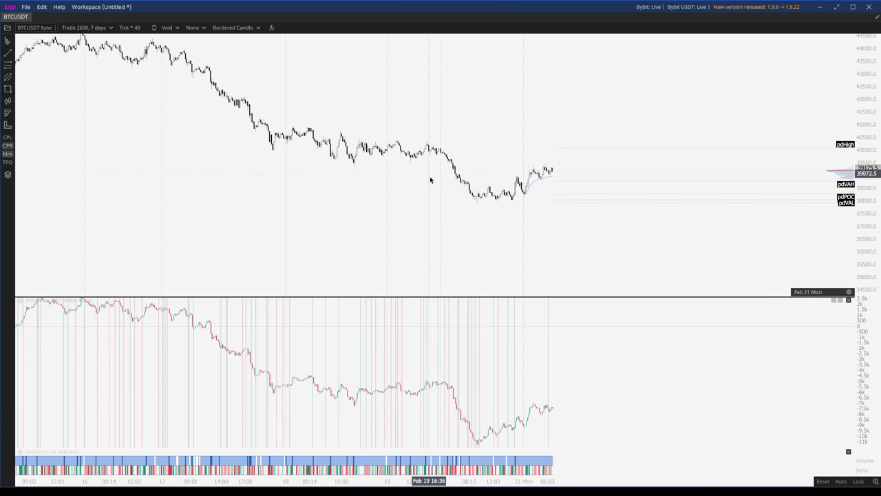
scroll(499, 171, up, 4)
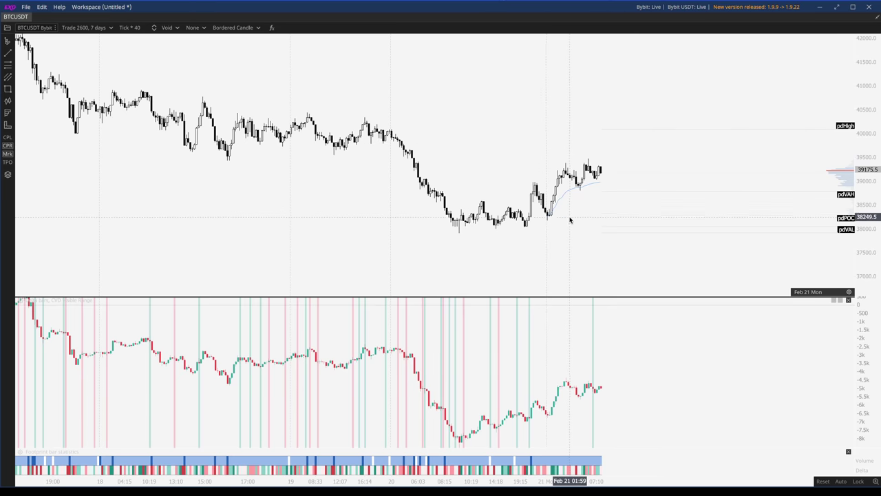
scroll(572, 220, up, 3)
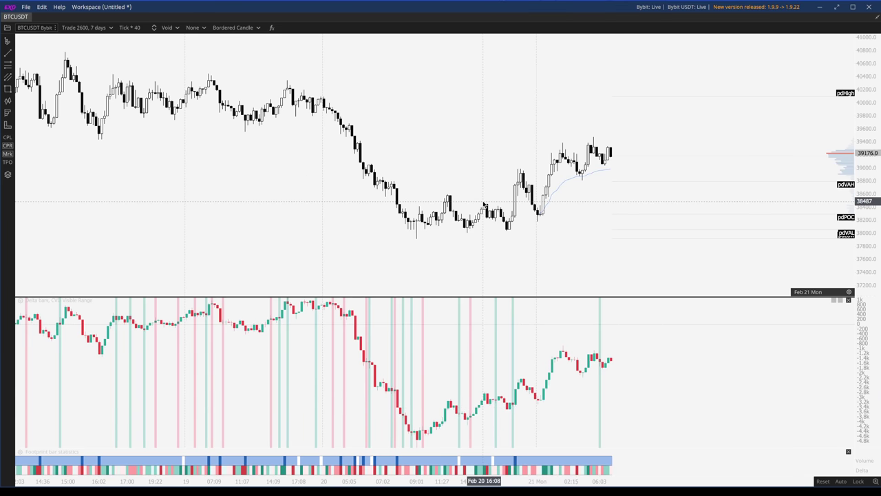
Step: Revisit the Feb 15 to Feb 17 swing highs at larger bar size and follow price and cumulative delta back to Feb 21
scroll(350, 167, down, 5)
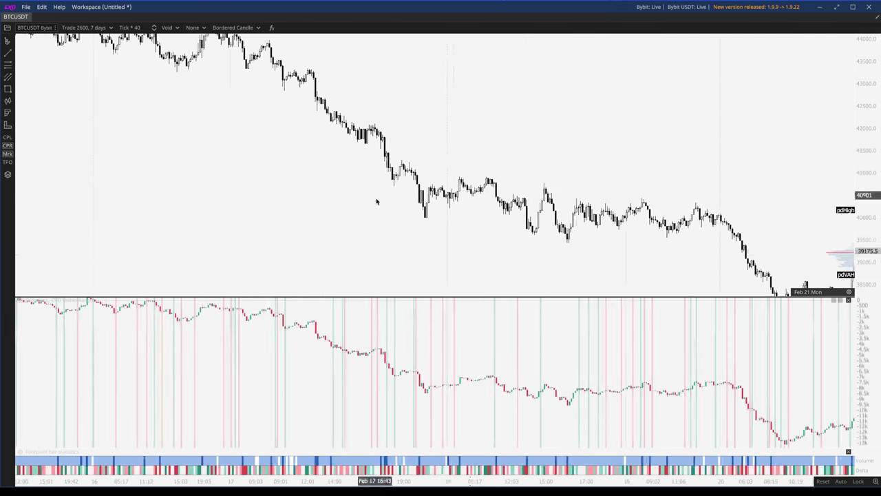
scroll(377, 201, up, 5)
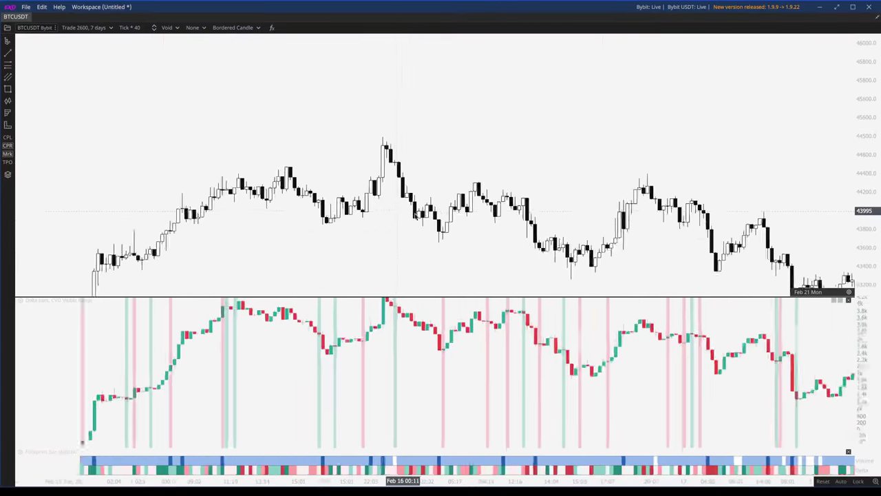
scroll(403, 210, down, 5)
scroll(448, 147, up, 5)
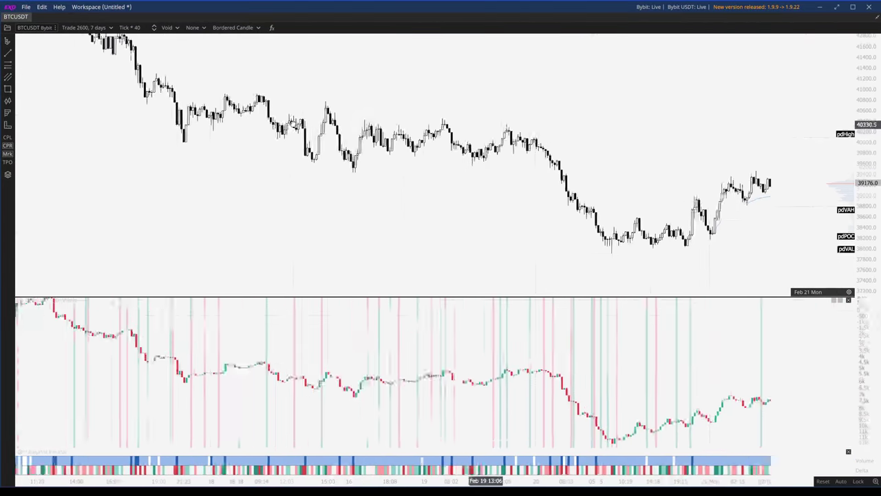
Step: Compare the Feb 18 to Feb 21 price swings with cumulative delta, recentring the price bars in the chart
scroll(376, 236, down, 3)
scroll(376, 236, up, 5)
scroll(383, 128, down, 3)
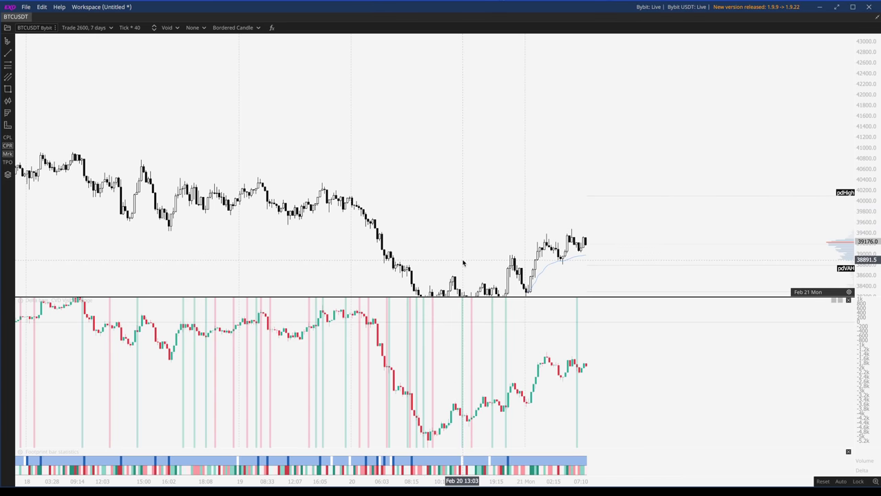
drag(463, 263, 509, 119)
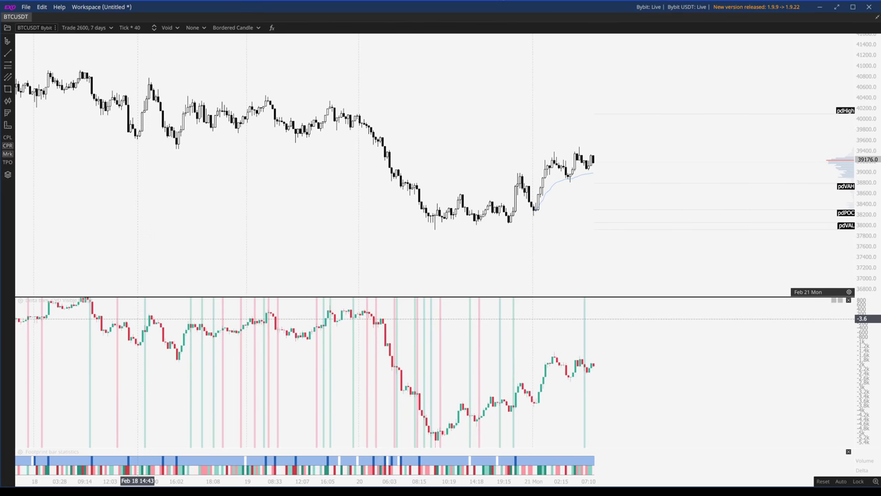
Step: Review the Feb 21 rebound against the preceding decline on price and cumulative delta in wider and closer views
scroll(534, 174, down, 3)
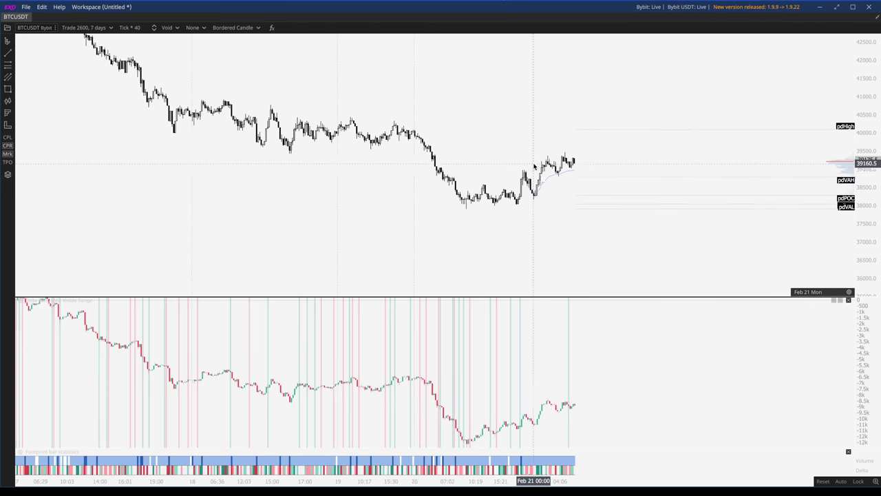
drag(873, 217, 872, 186)
scroll(714, 215, up, 5)
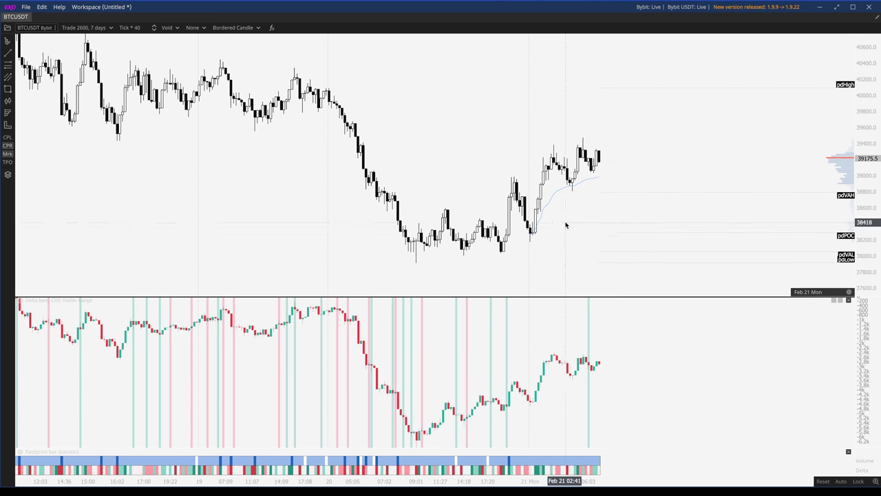
scroll(566, 222, down, 3)
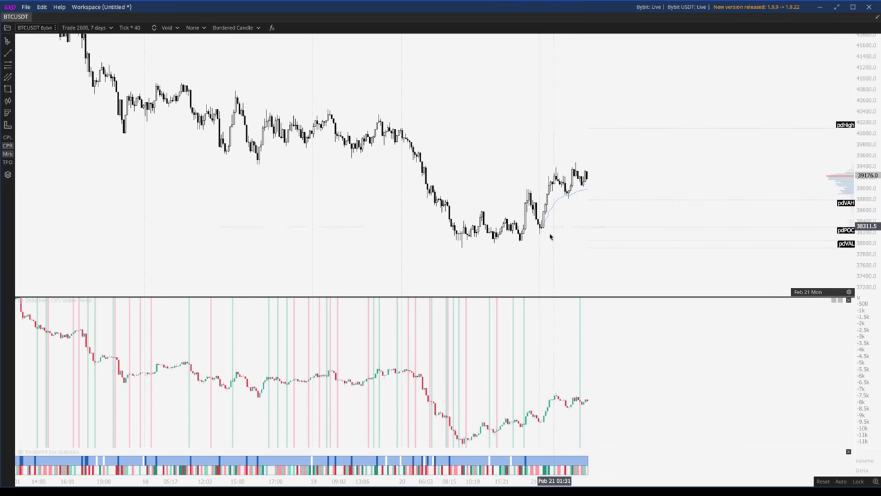